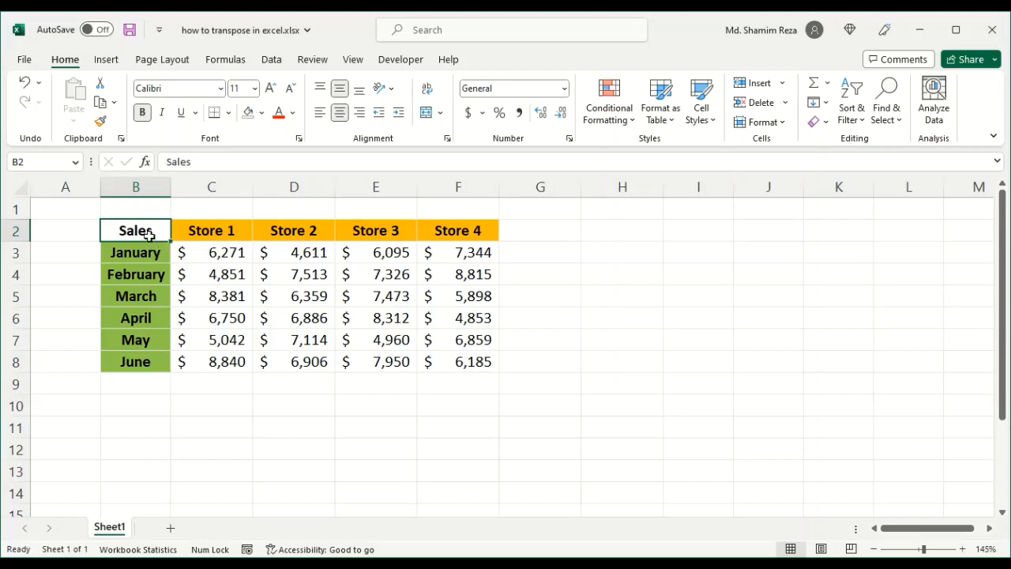
- Copy the whole sales table in B2:F8, including its month and store headings
drag(146, 234, 446, 360)
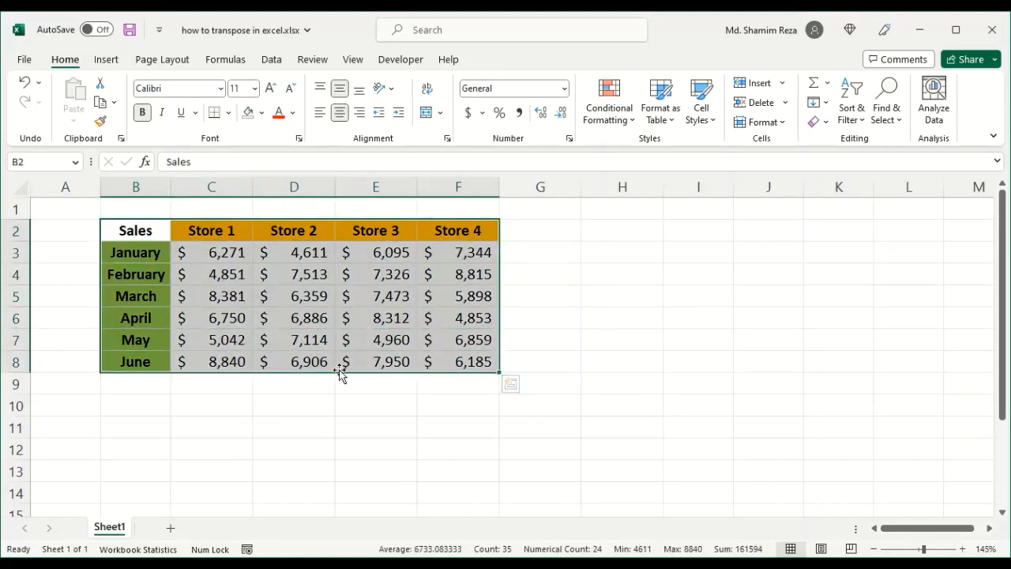
right_click(200, 274)
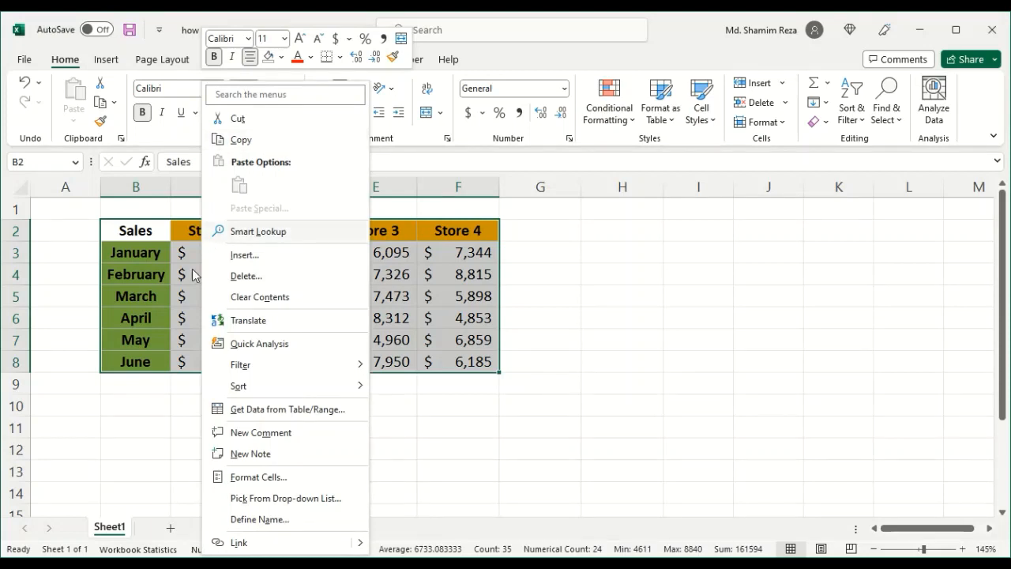
click(135, 235)
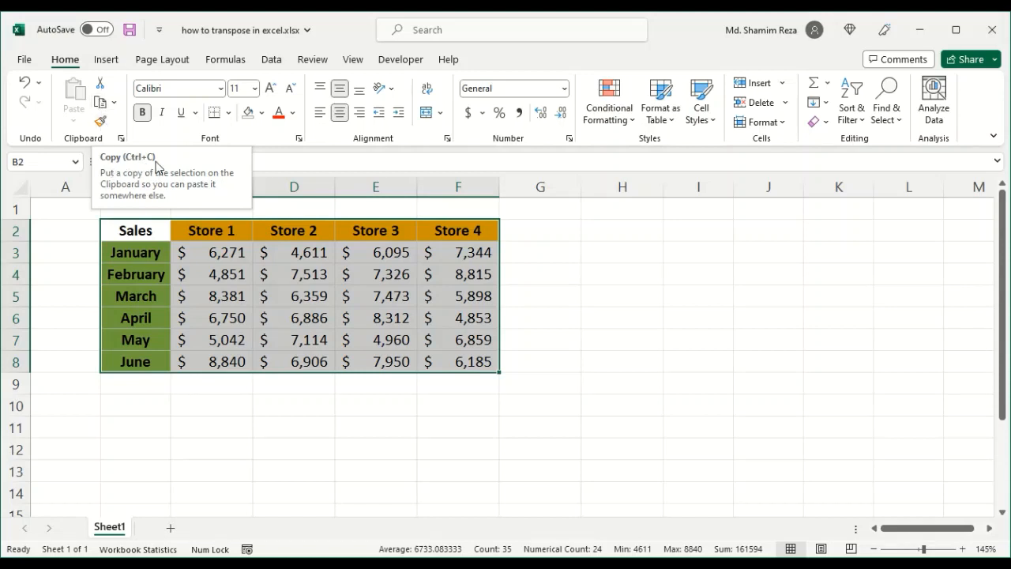
right_click(197, 291)
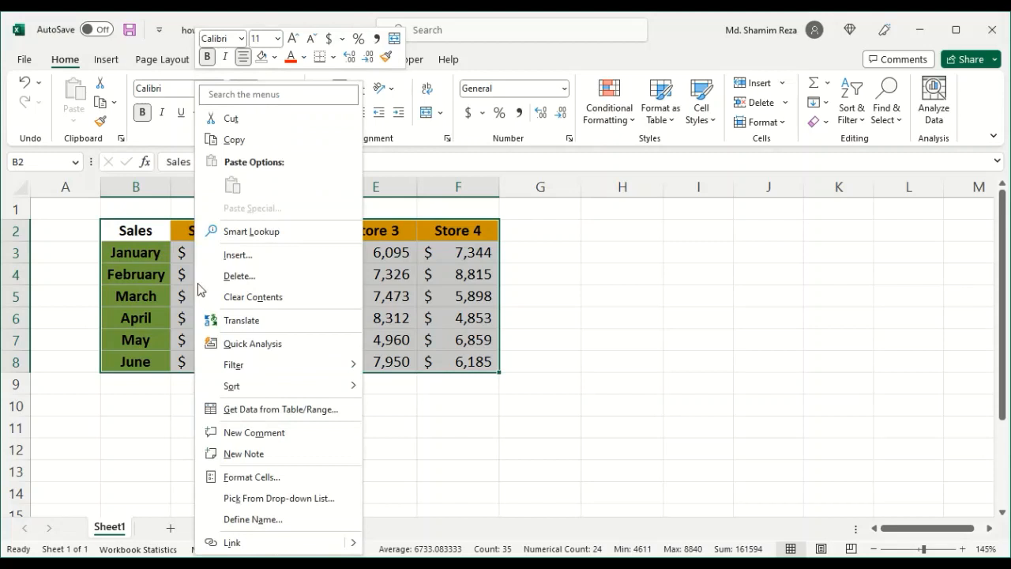
click(245, 141)
- Paste the copied sales table transposed starting at cell B10, and undo the paste
click(147, 409)
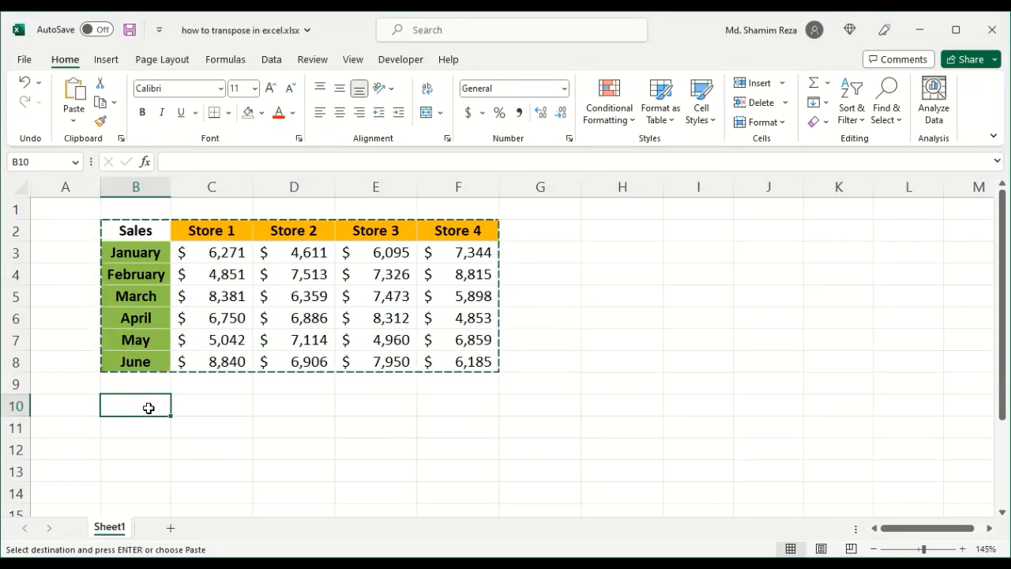
right_click(149, 408)
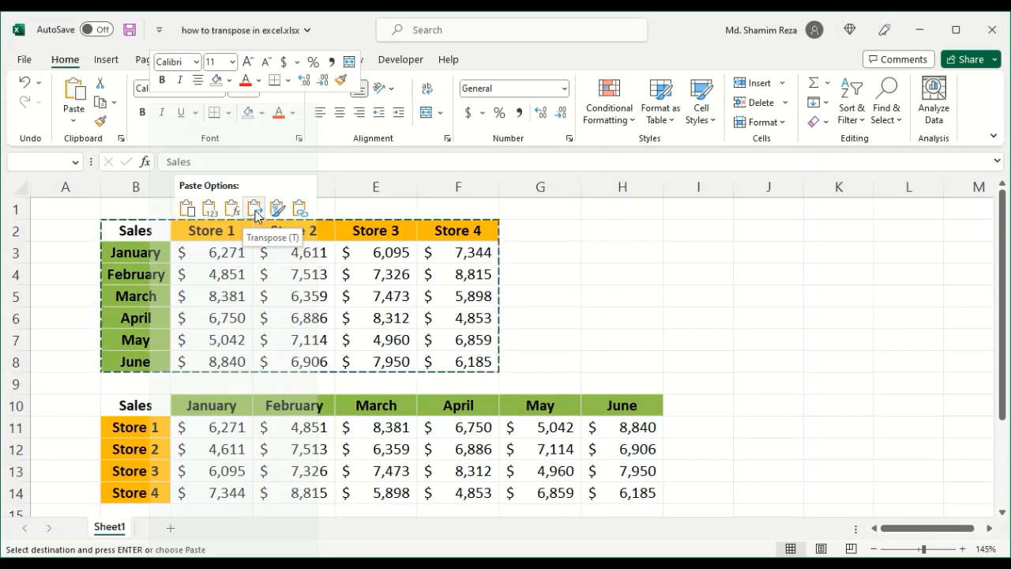
click(255, 208)
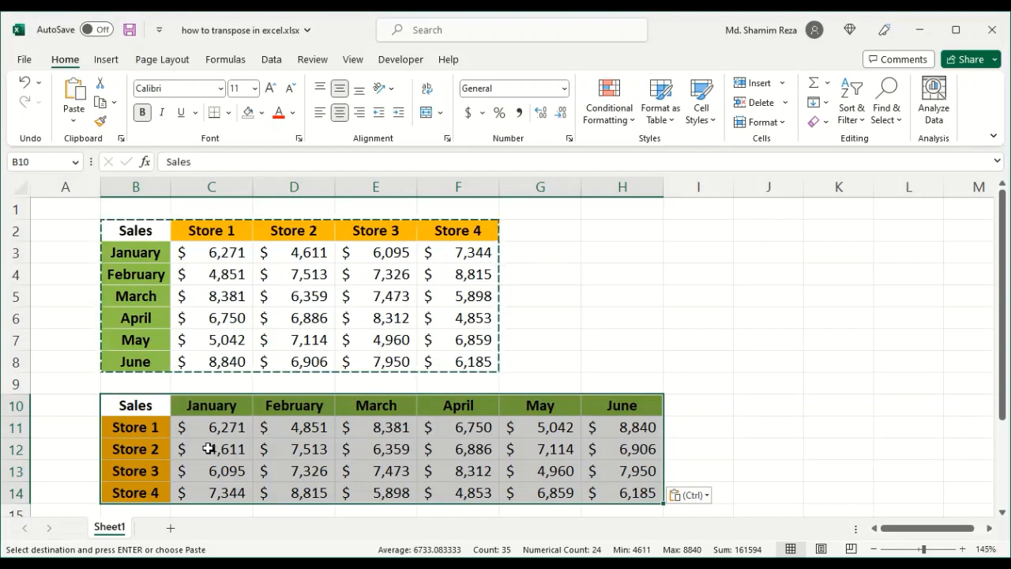
key(ctrl+z)
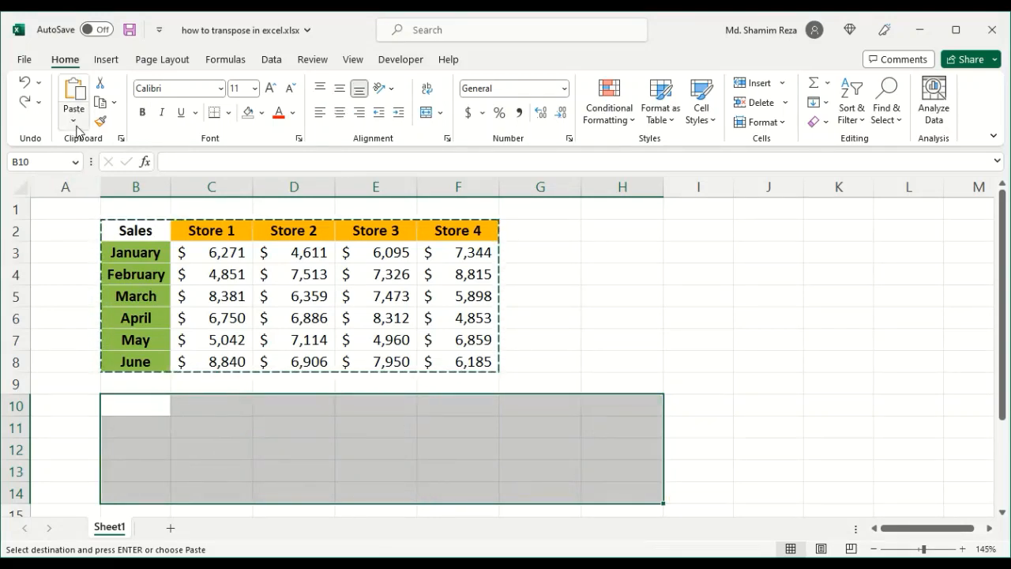
- Repeat the transposed paste of the sales table at B10, and undo it again
click(141, 414)
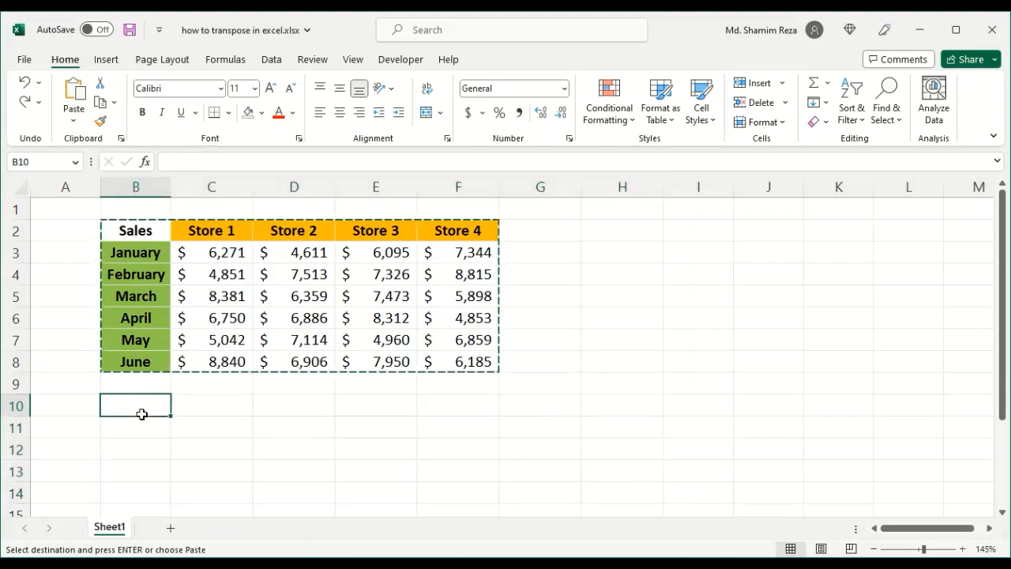
click(77, 124)
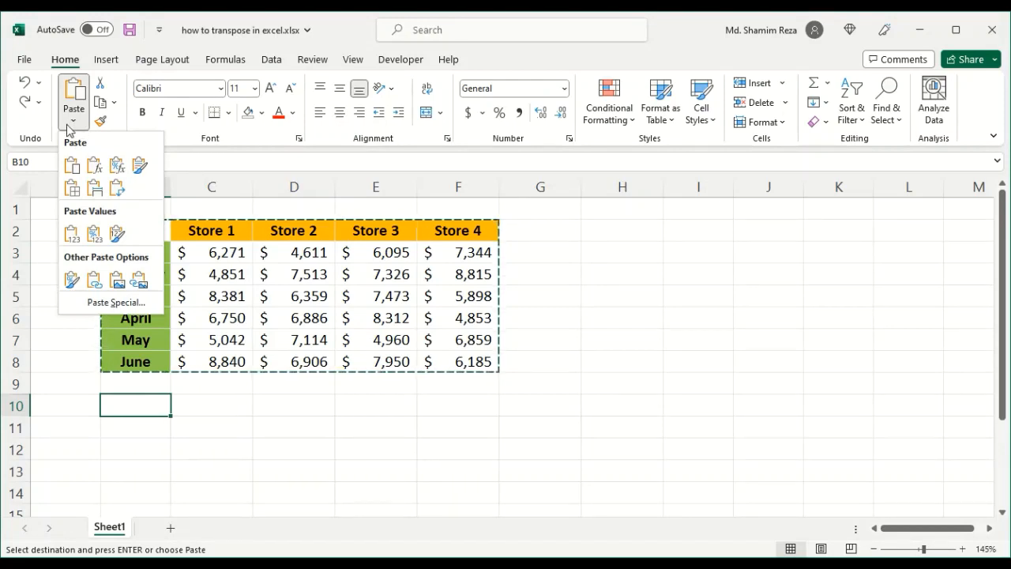
click(118, 193)
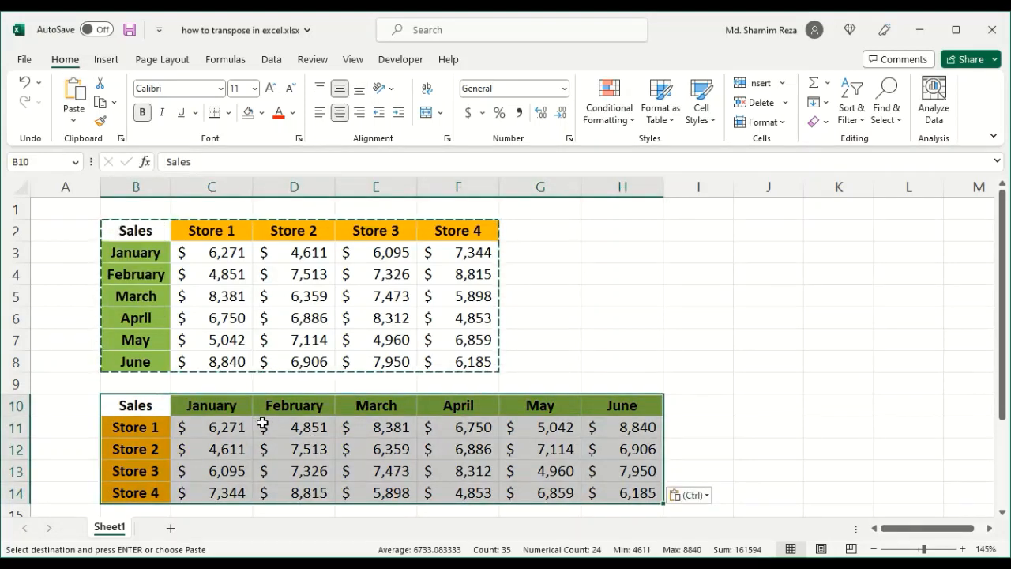
key(ctrl+z)
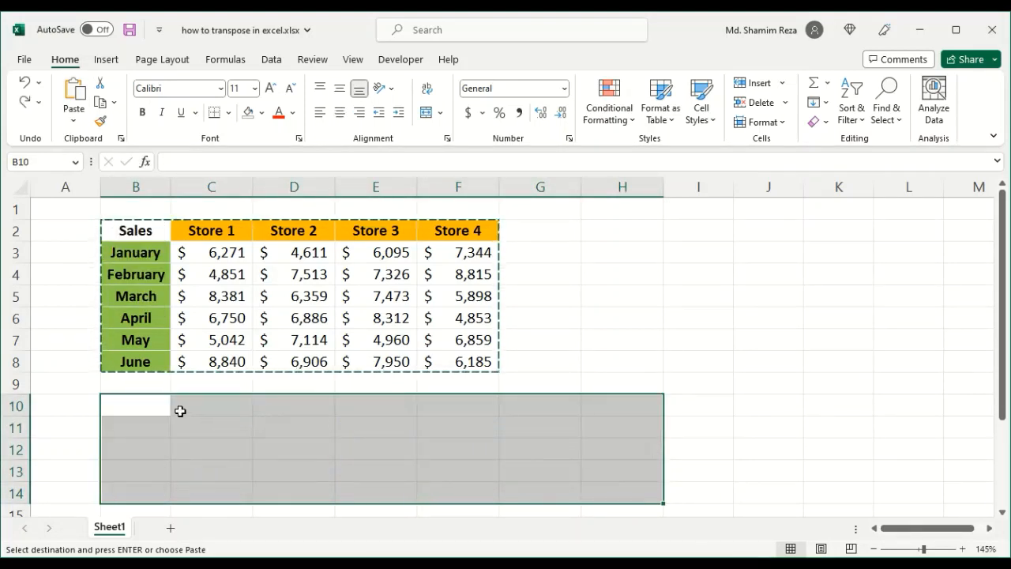
- Paste the copied sales table at cell B10 in its original layout
click(138, 406)
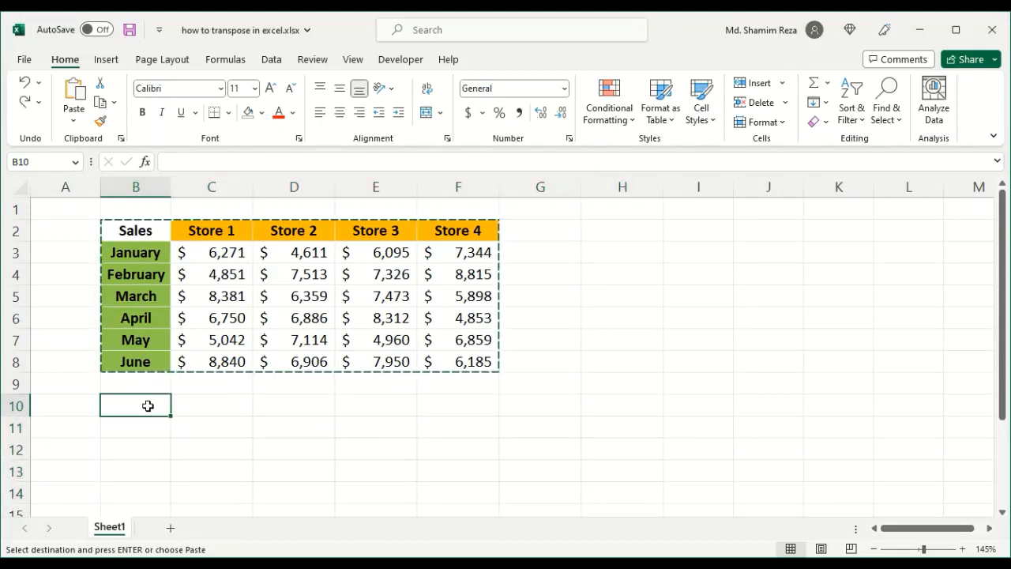
right_click(148, 405)
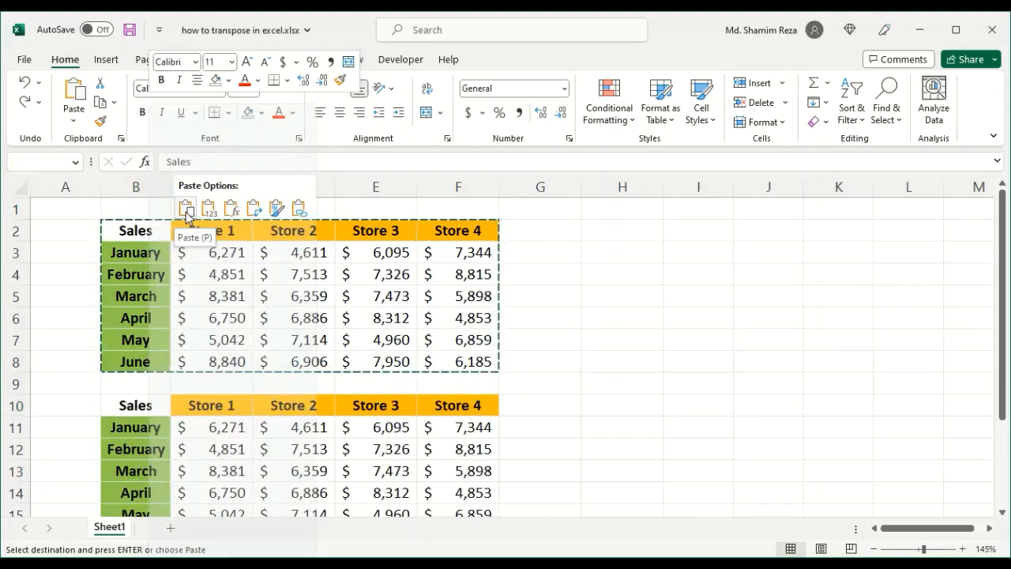
click(131, 404)
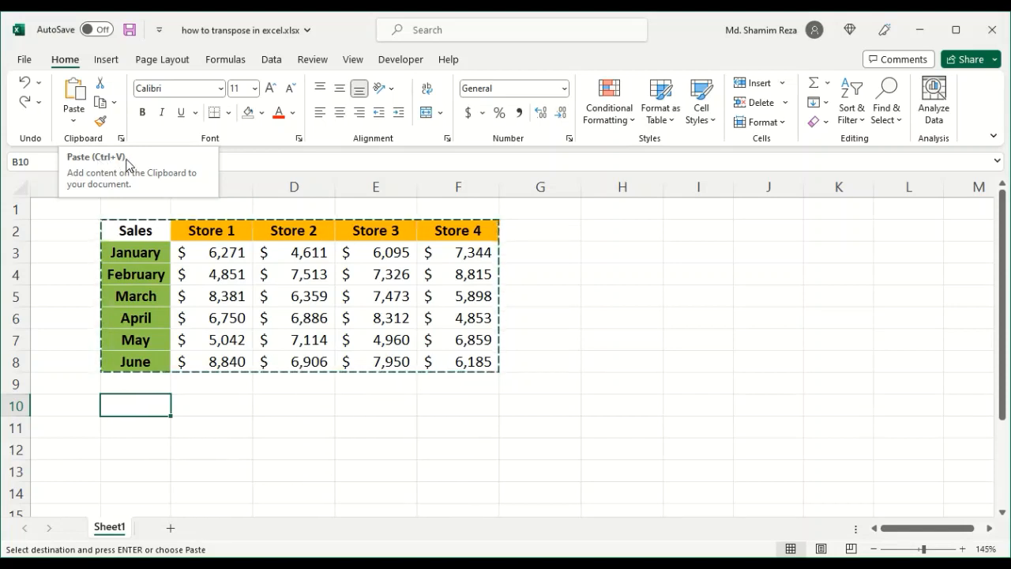
right_click(139, 405)
click(175, 209)
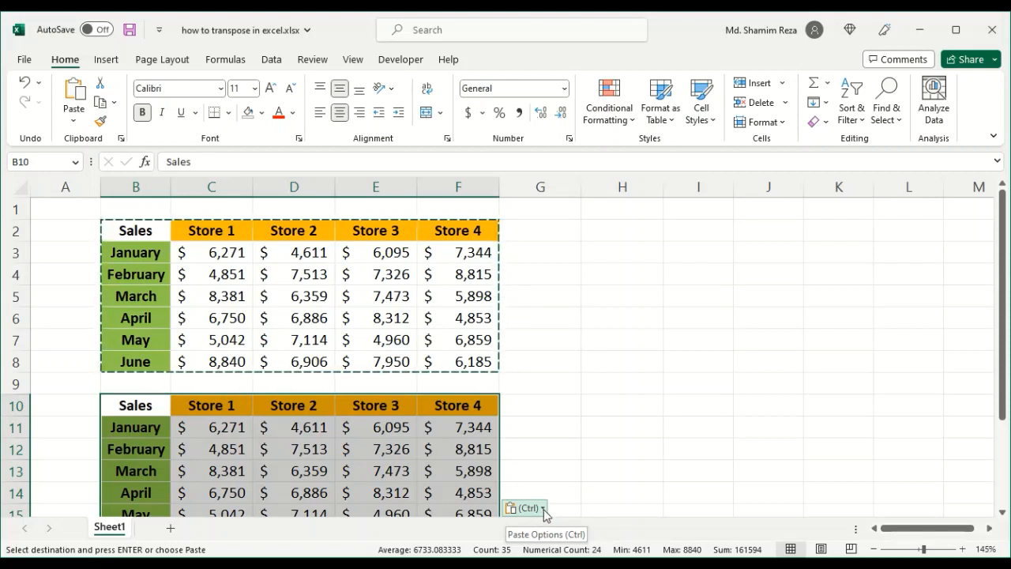
- Change the pasted copy at B10 to the Transpose paste option, and undo the paste
click(543, 509)
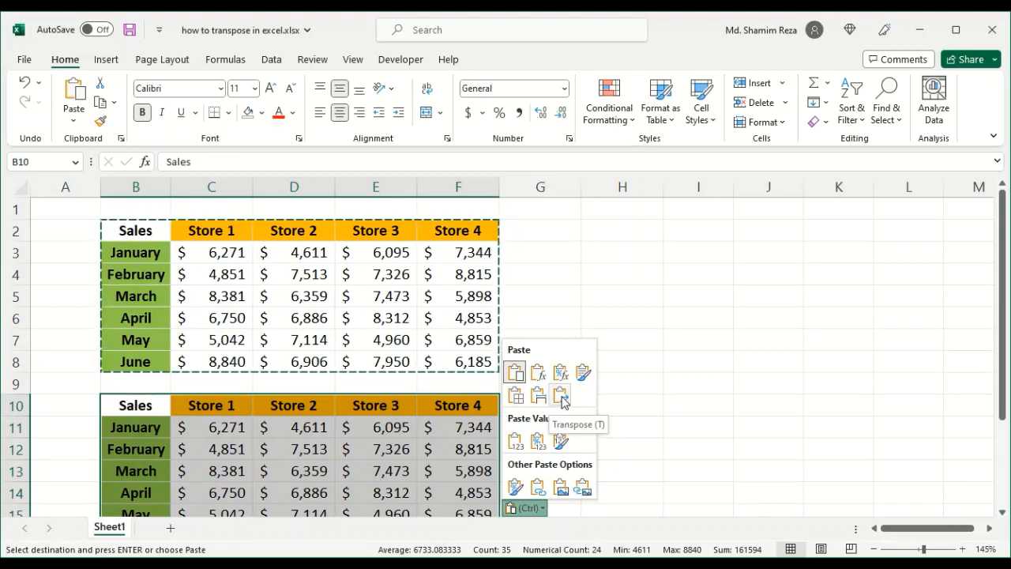
click(561, 397)
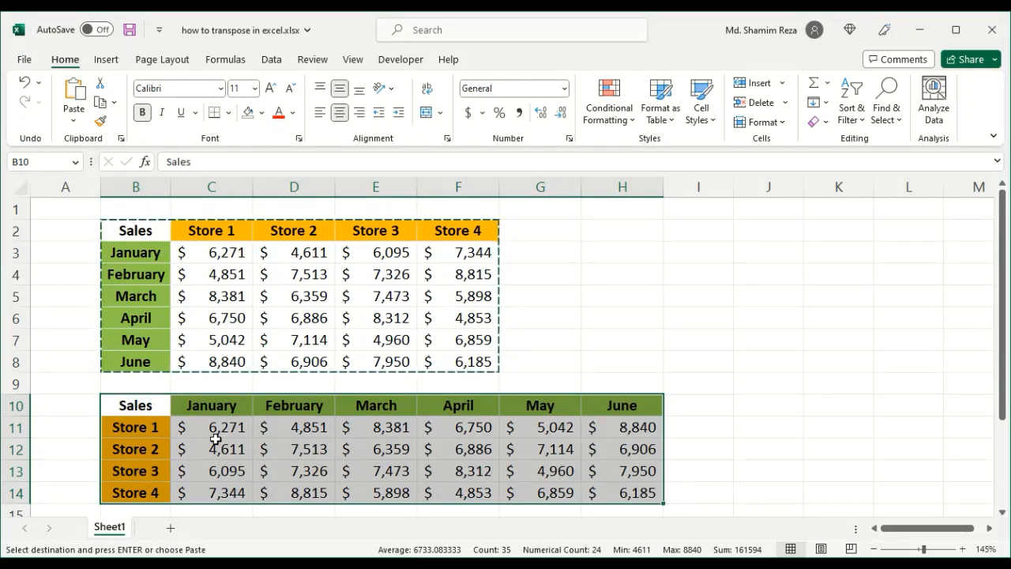
key(ctrl+z)
- Enter the formula =TRANSPOSE(B2:F8) in cell B10
click(151, 410)
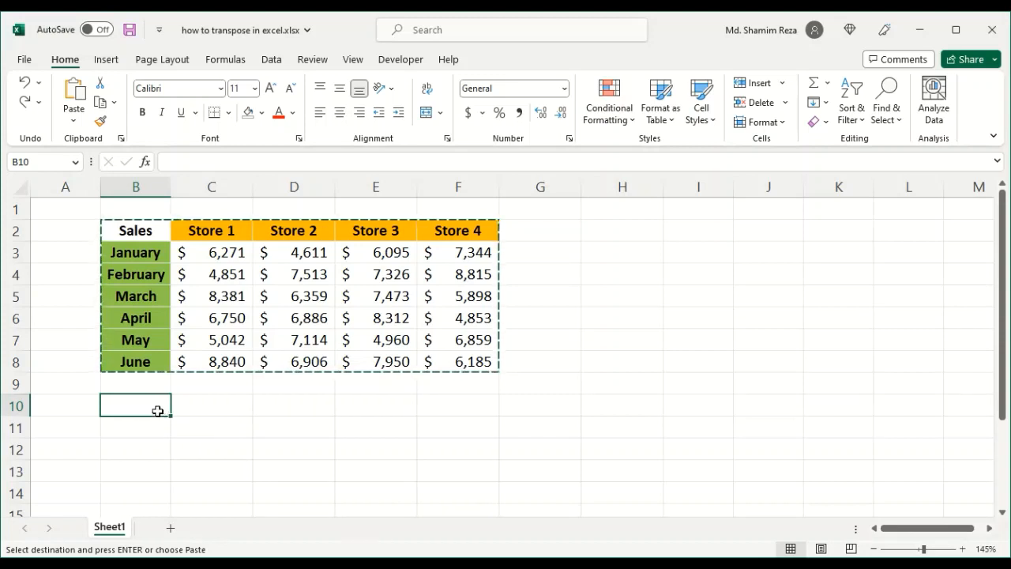
text(=tr)
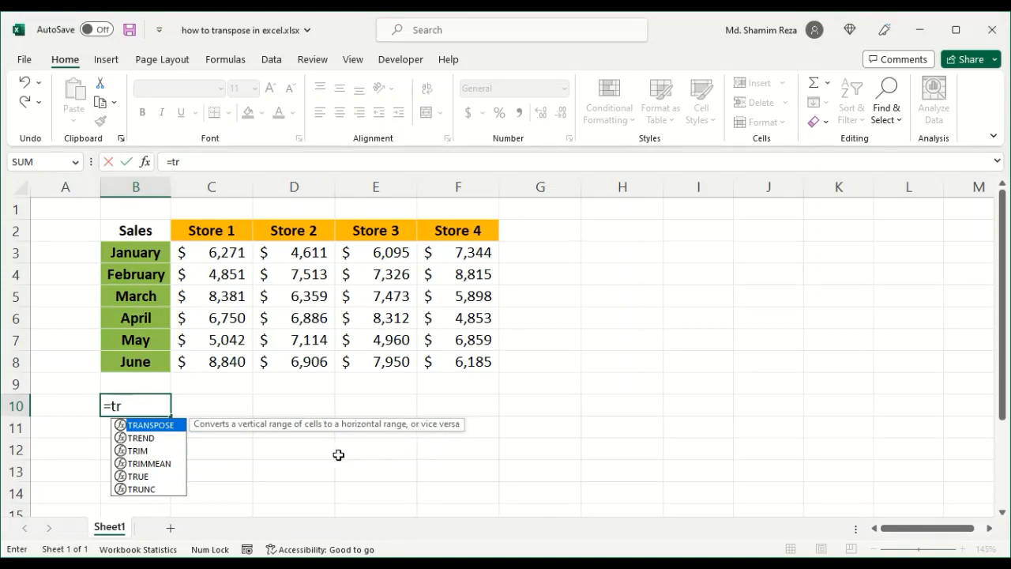
key(Tab)
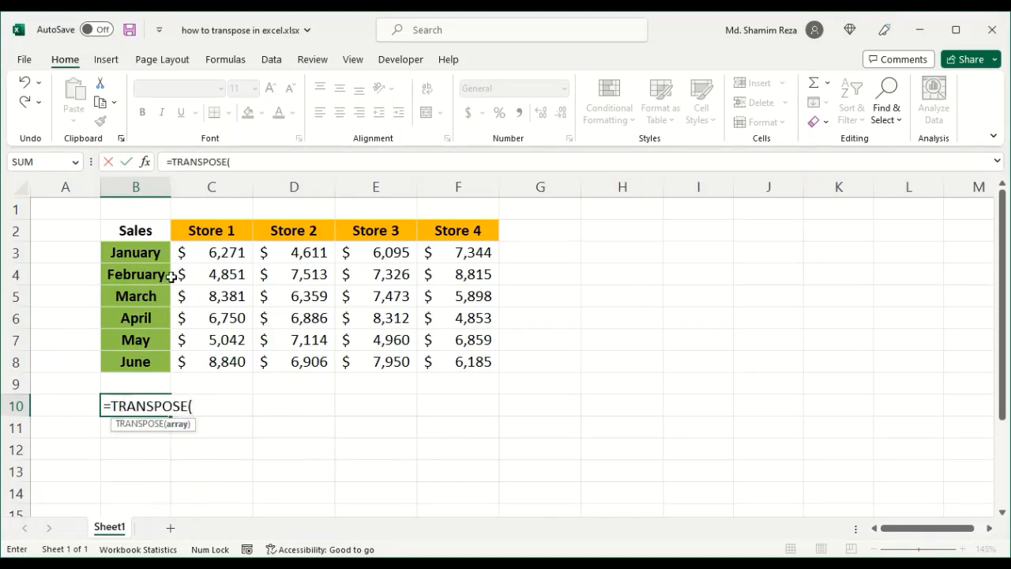
drag(135, 230, 457, 365)
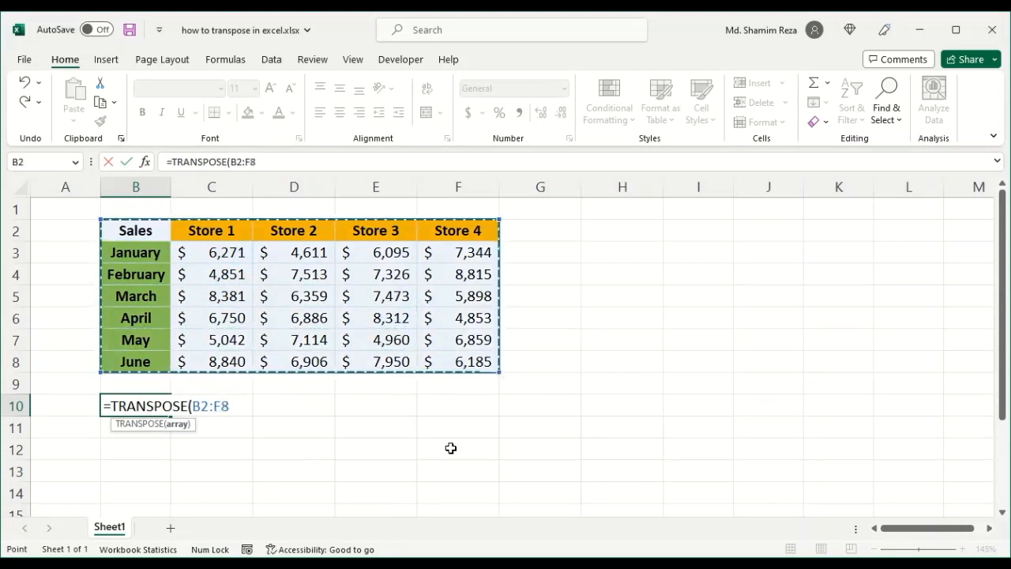
key(Return)
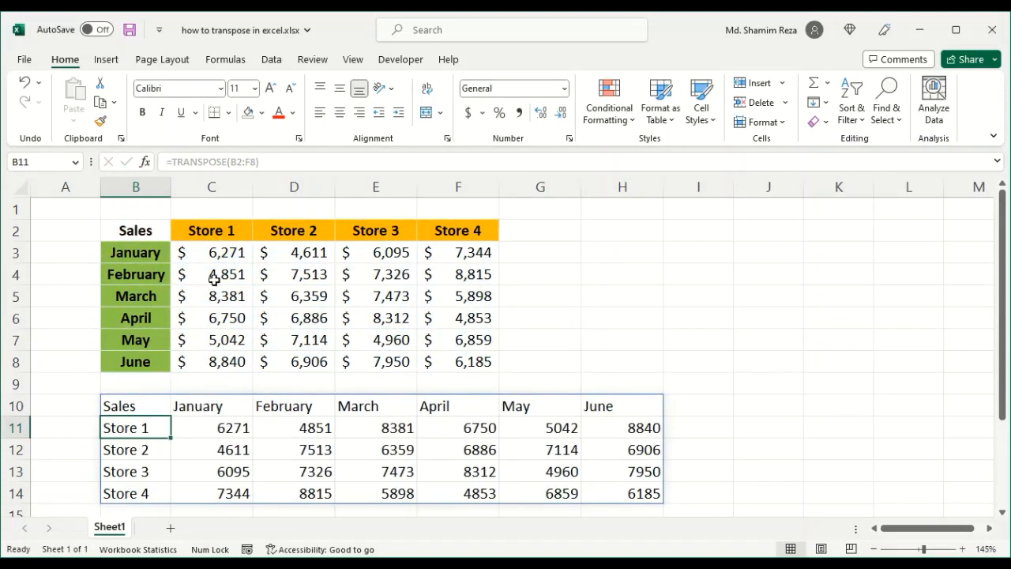
- Compare the month and store headings of the original table with those in the transposed range
drag(136, 254, 142, 362)
drag(210, 404, 605, 399)
drag(219, 230, 463, 231)
drag(135, 427, 136, 494)
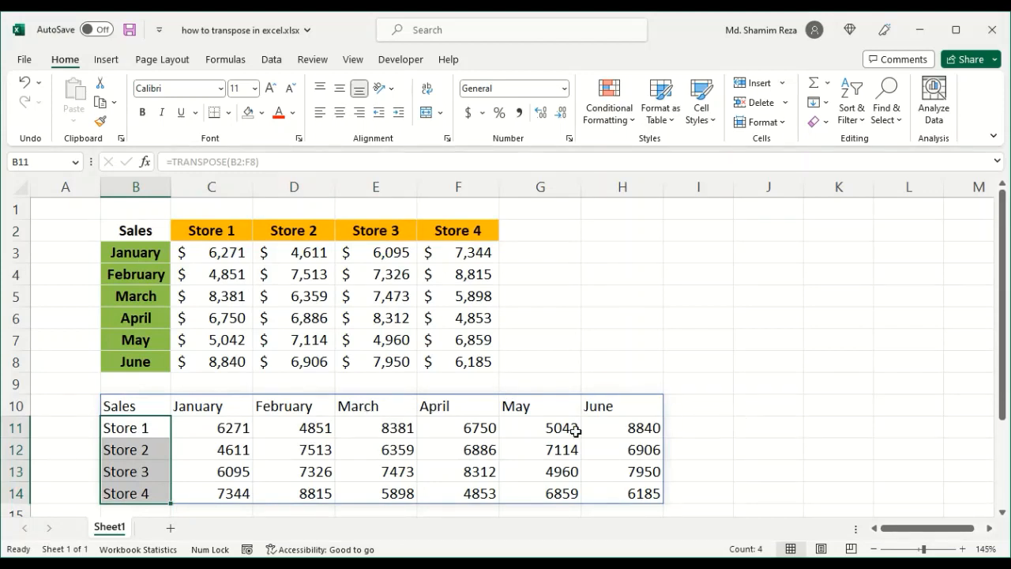
- Delete the TRANSPOSE formula from cell B10 and leave that cell selected
click(136, 413)
key(Delete)
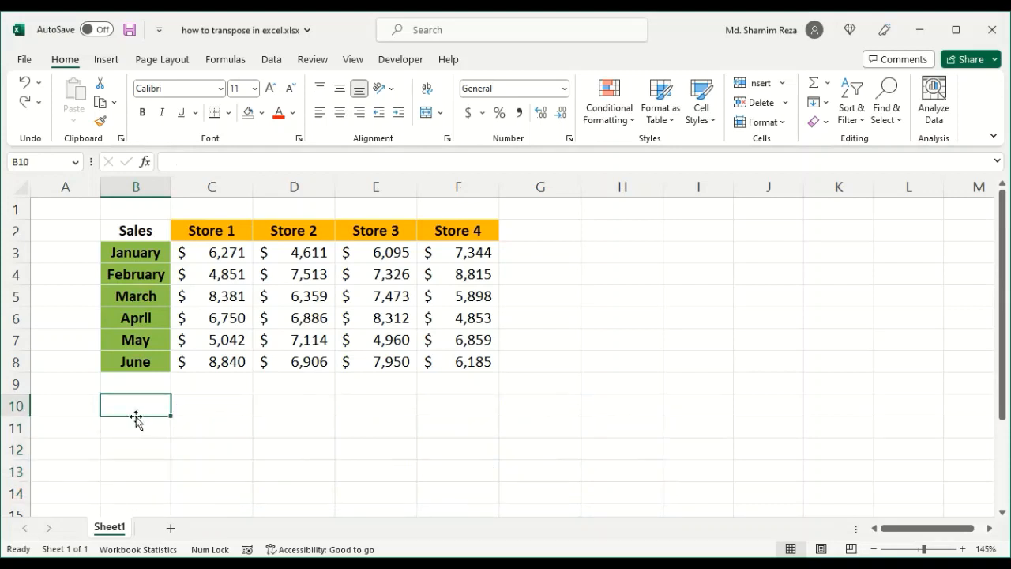
click(208, 409)
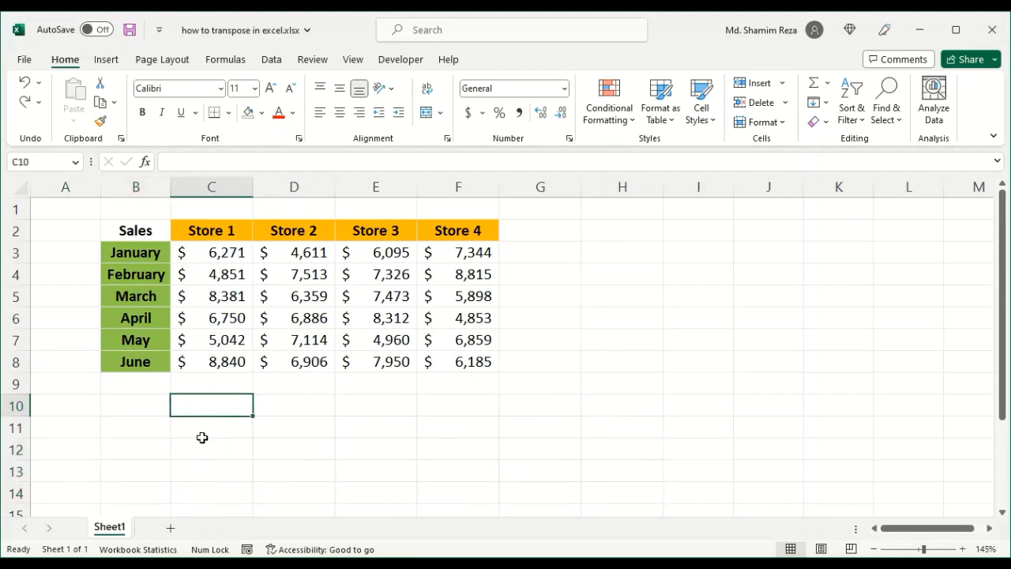
click(142, 404)
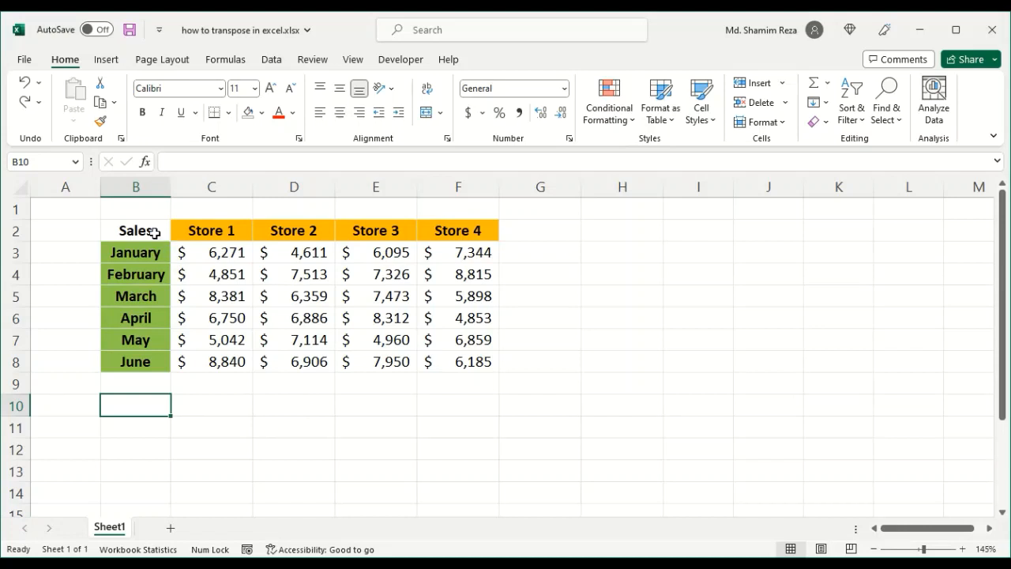
- Select the sales table B2:F8 and look through the available macro commands
drag(154, 232, 496, 365)
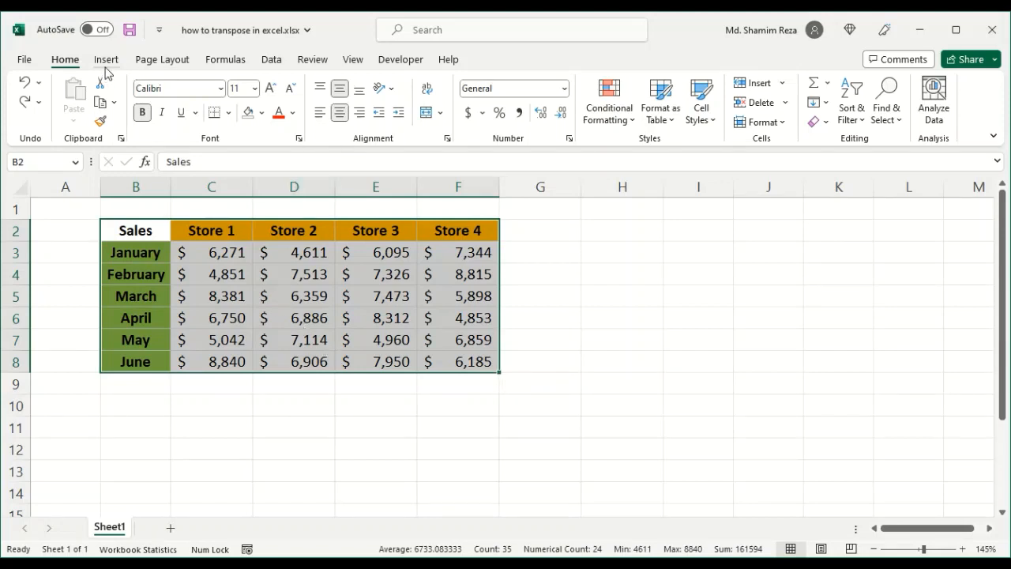
click(359, 63)
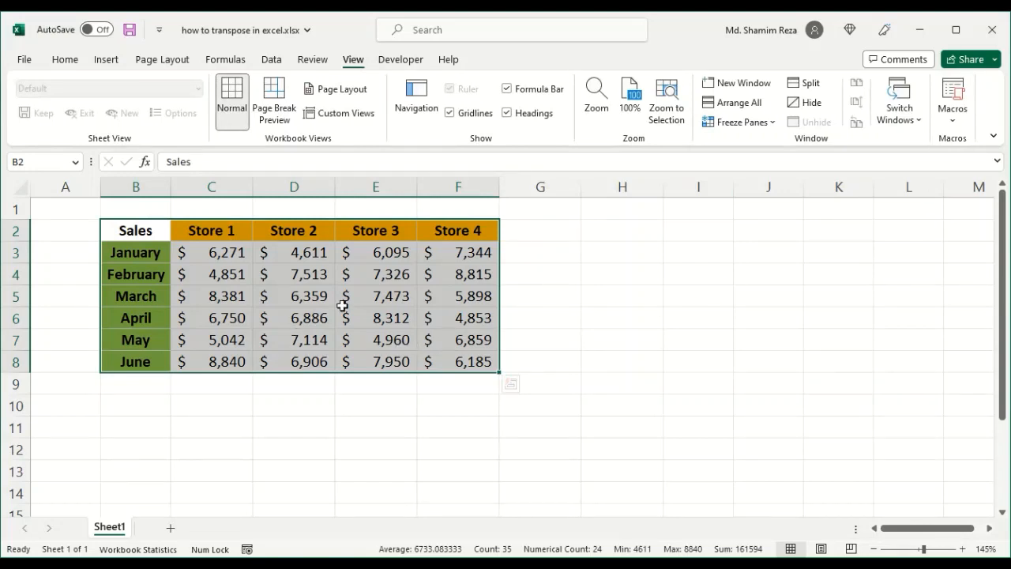
click(69, 61)
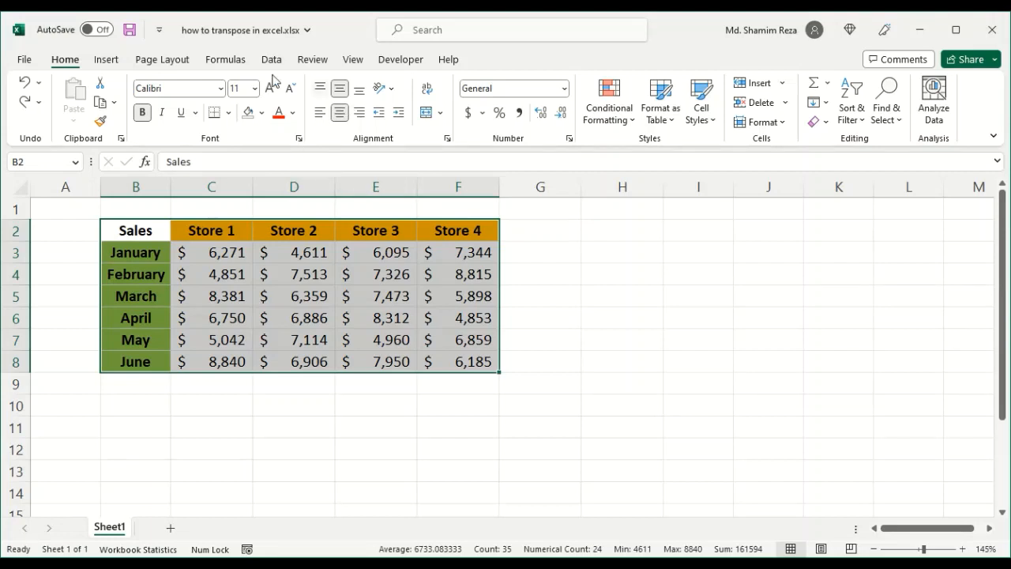
click(351, 61)
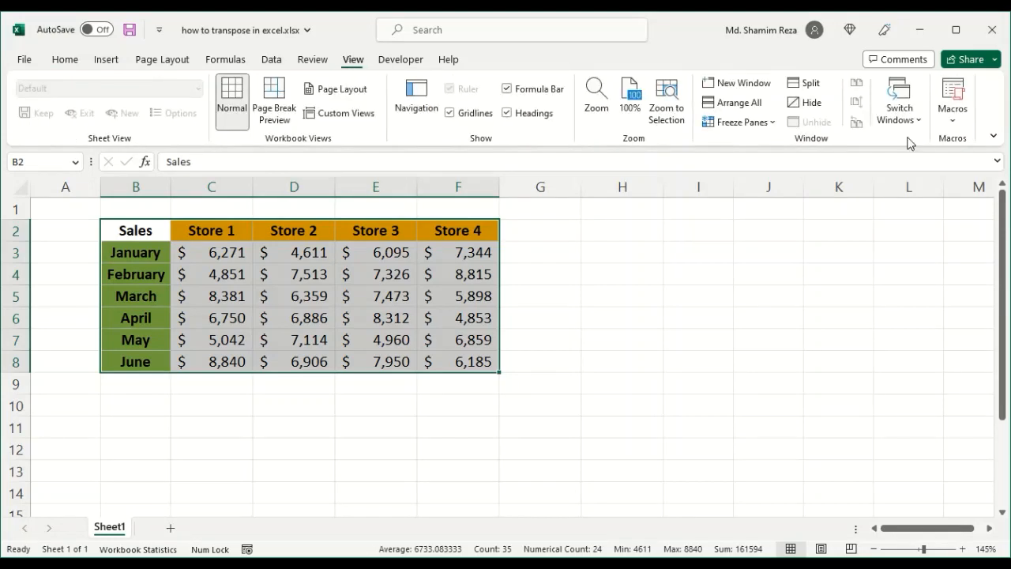
click(946, 130)
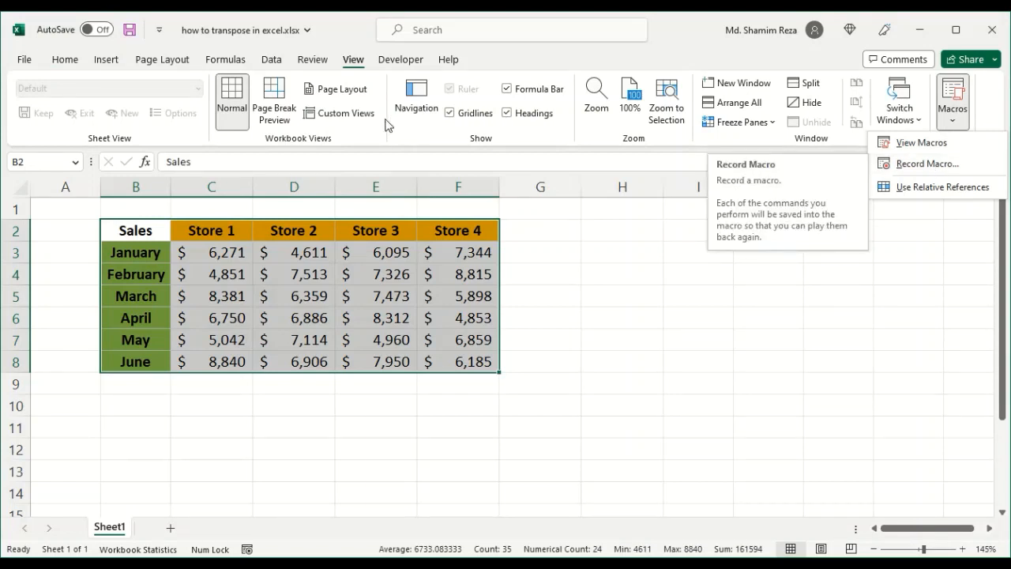
- Check in the ribbon customization options whether the Developer tab is enabled, leaving the settings as they are
click(405, 67)
click(403, 62)
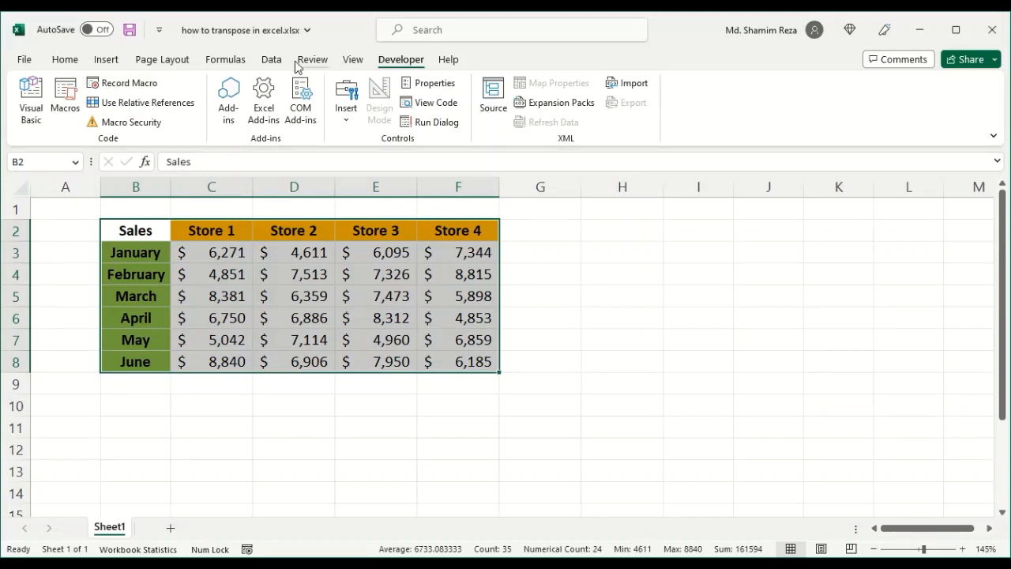
right_click(266, 60)
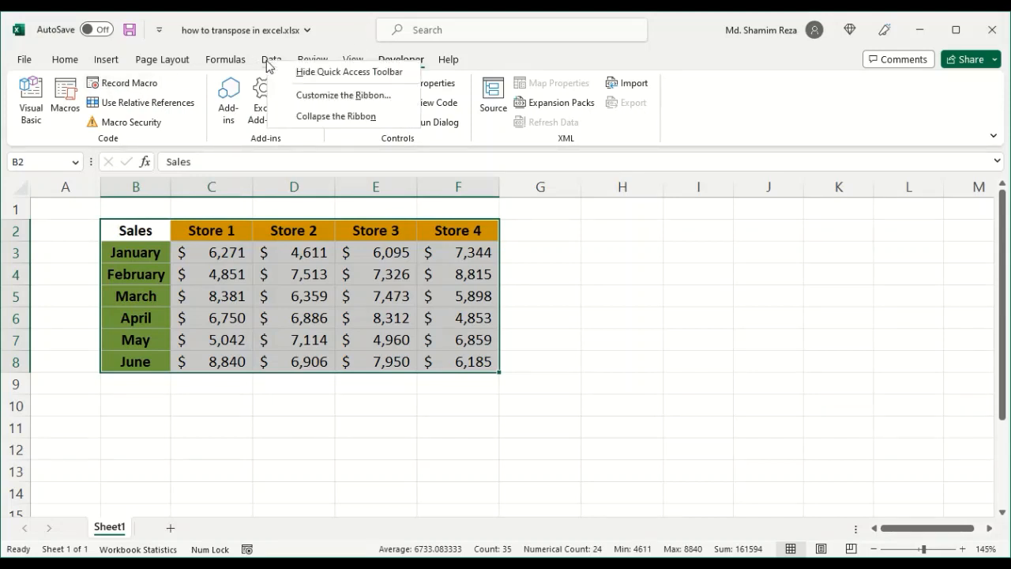
click(360, 95)
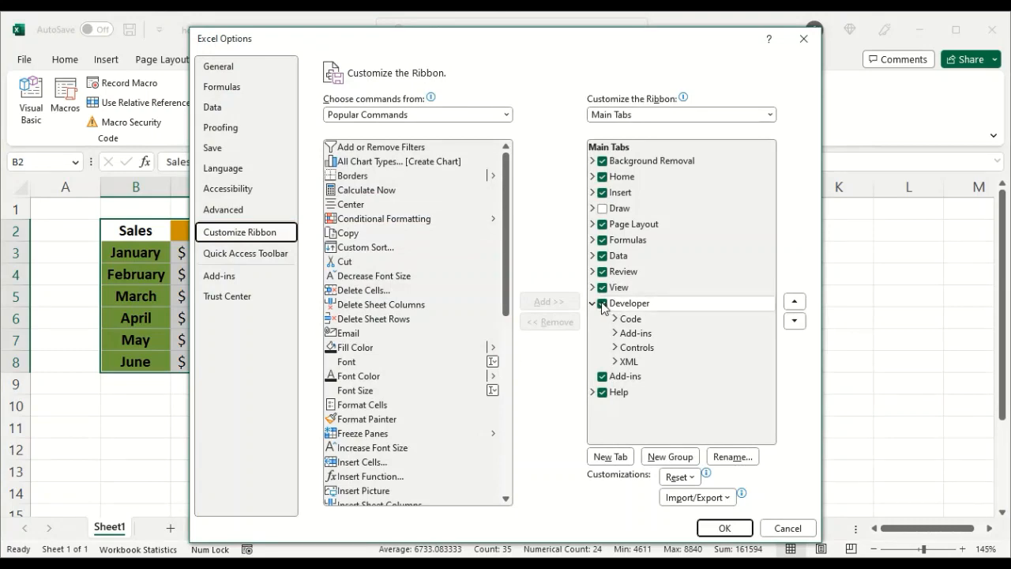
click(779, 530)
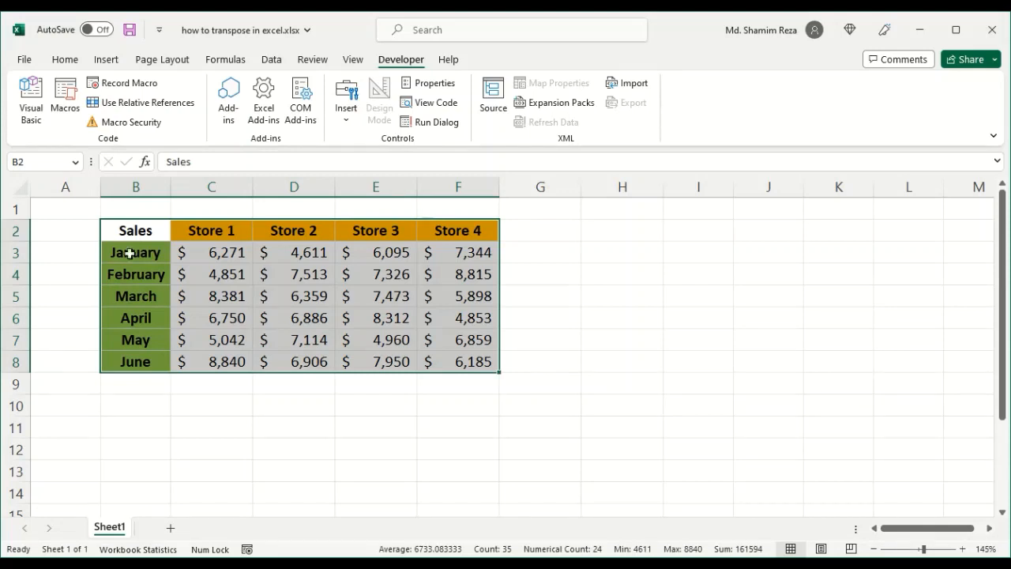
- Copy the sales table B2:F8 and select cell B10 as the paste destination
drag(138, 230, 451, 361)
right_click(282, 312)
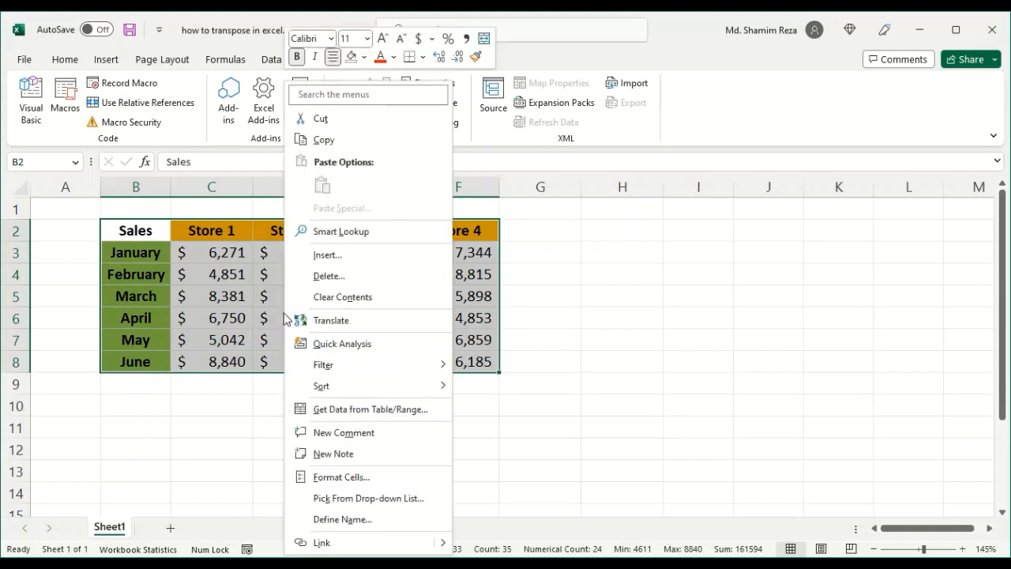
click(325, 141)
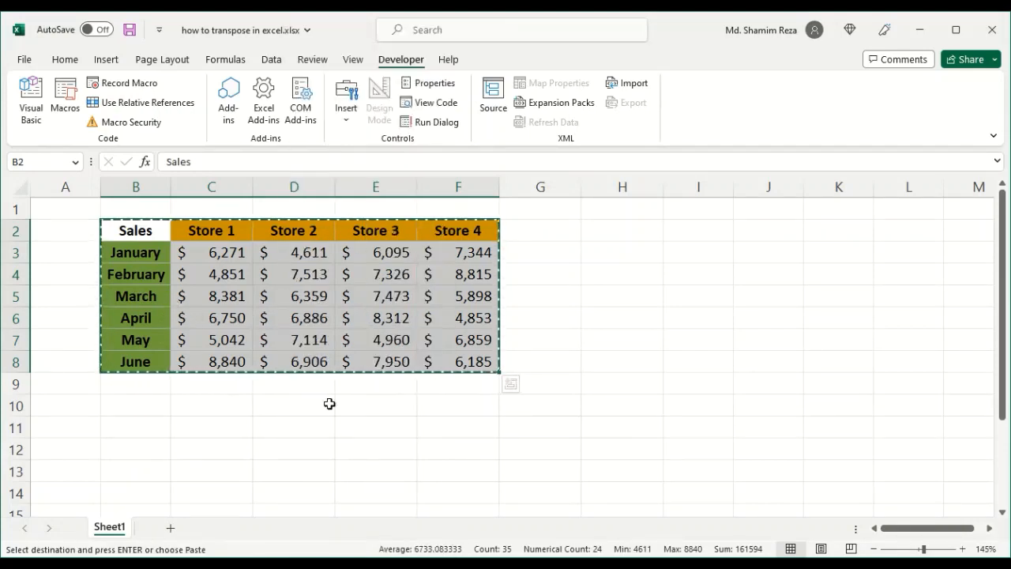
click(136, 406)
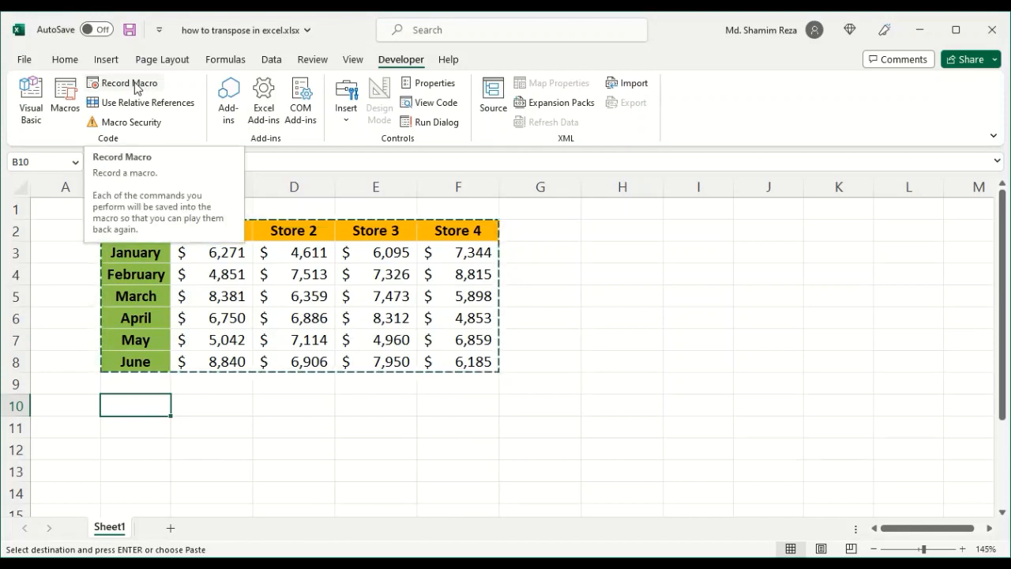
- Start recording a macro with the shortcut Ctrl+Shift+T, stored in the Personal Macro Workbook
click(353, 61)
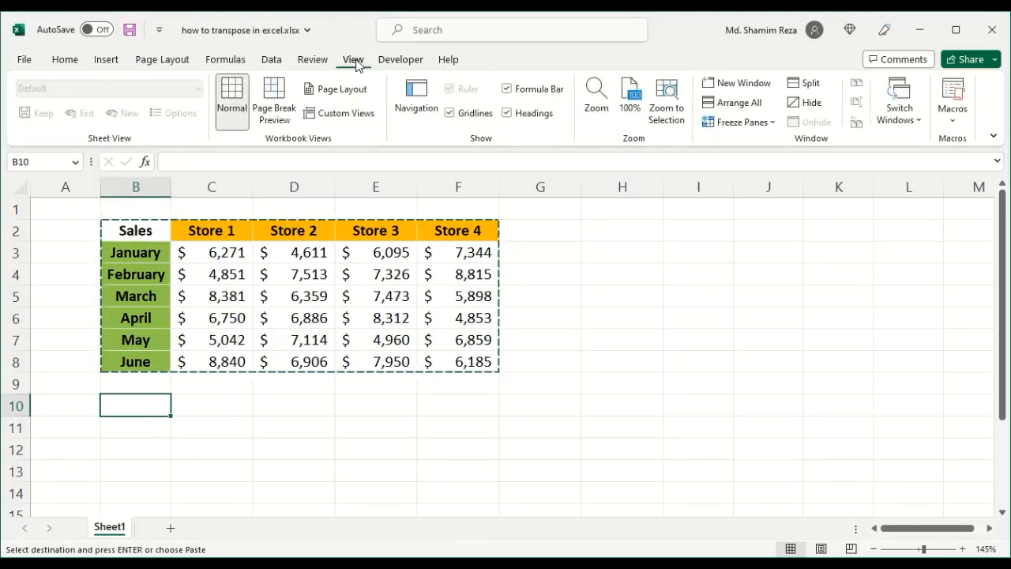
click(955, 123)
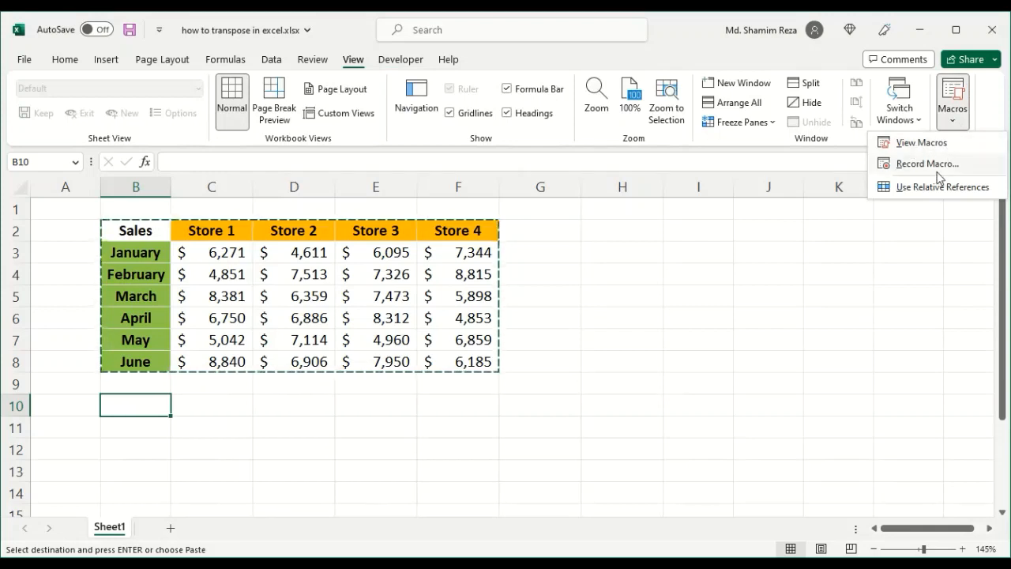
click(395, 60)
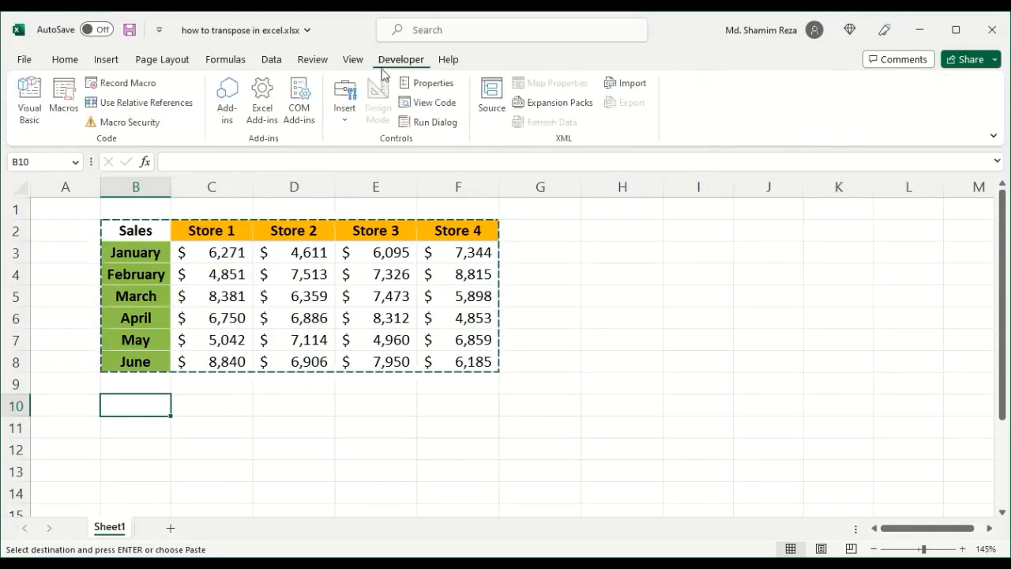
click(132, 84)
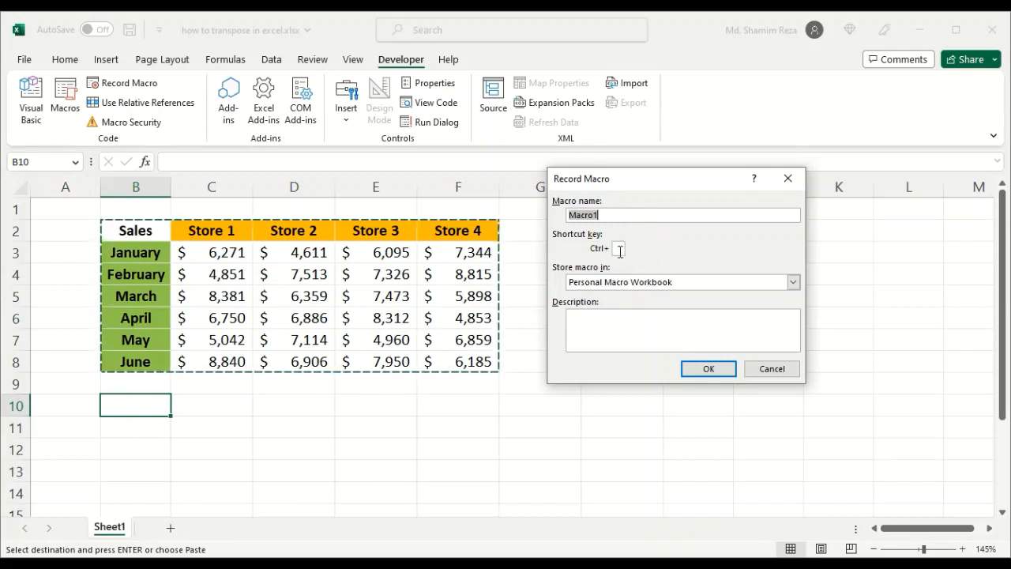
click(618, 249)
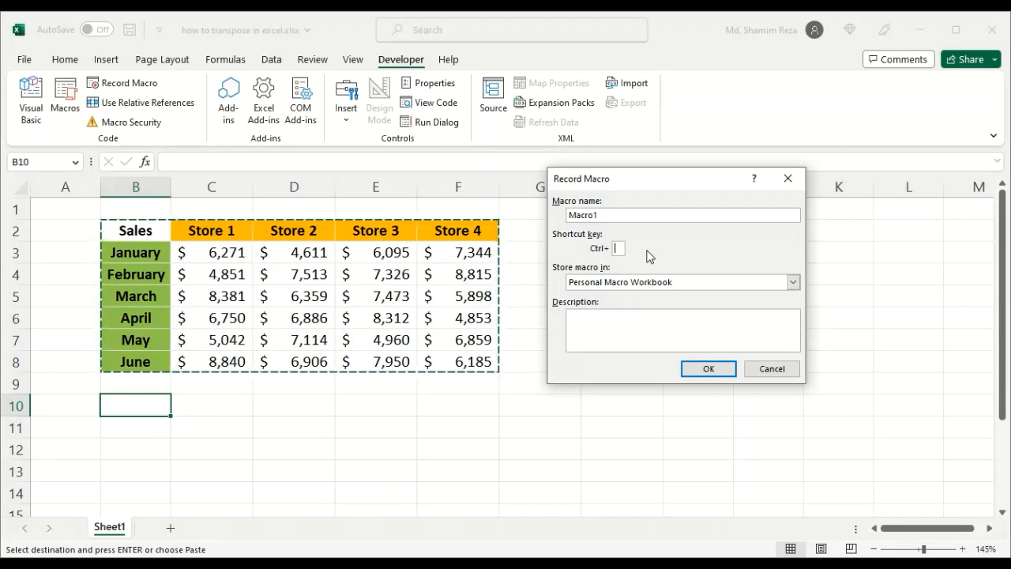
text(S)
key(BackSpace)
text(T)
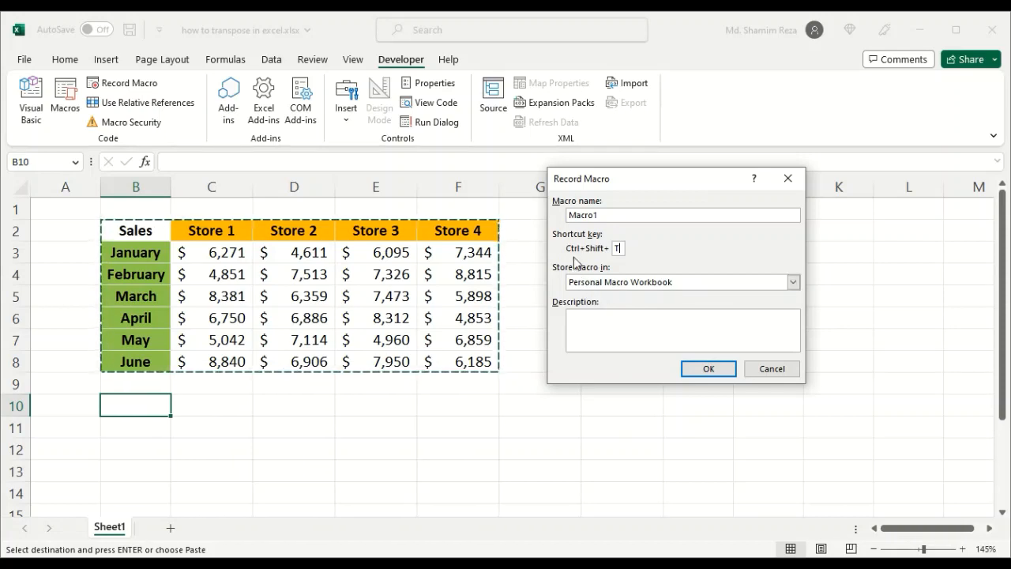
click(793, 282)
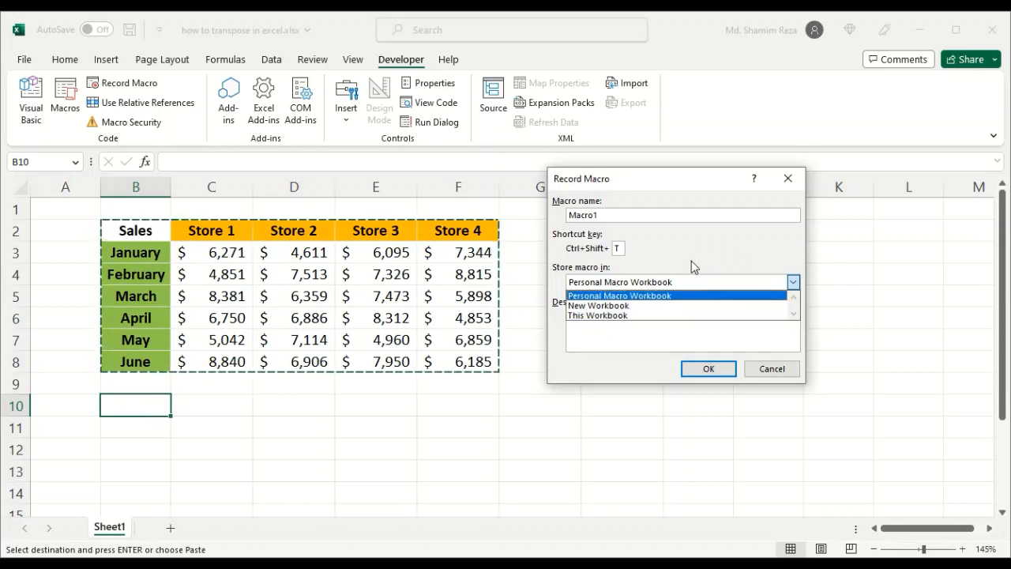
click(661, 296)
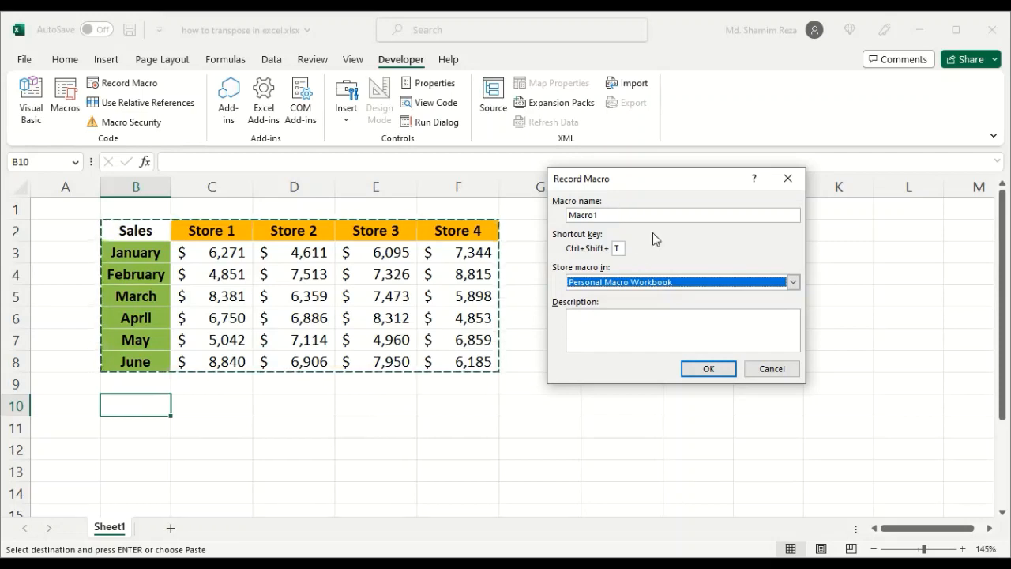
click(700, 371)
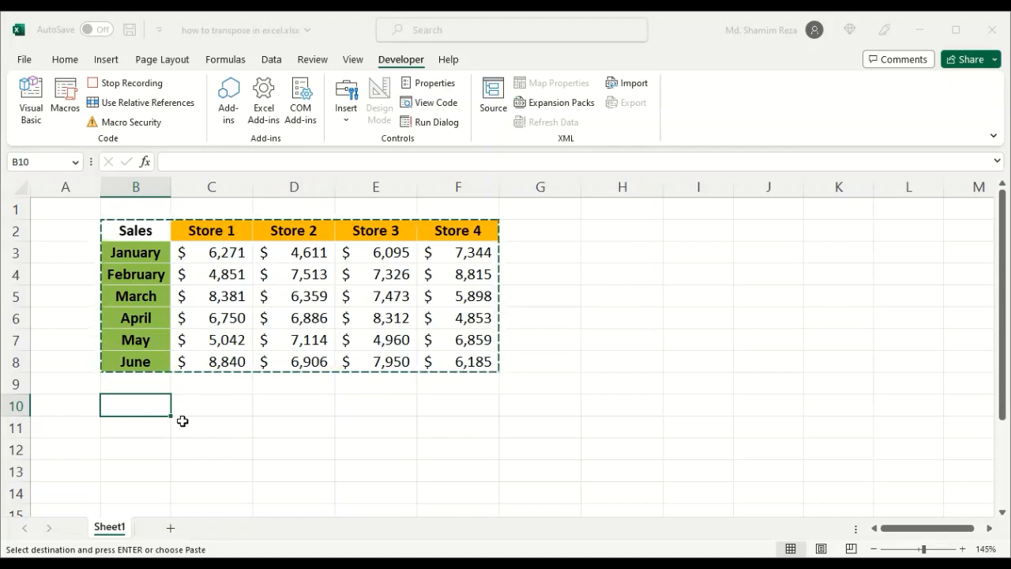
- Paste the copied sales table transposed at cell B10 and stop the macro recording
click(71, 65)
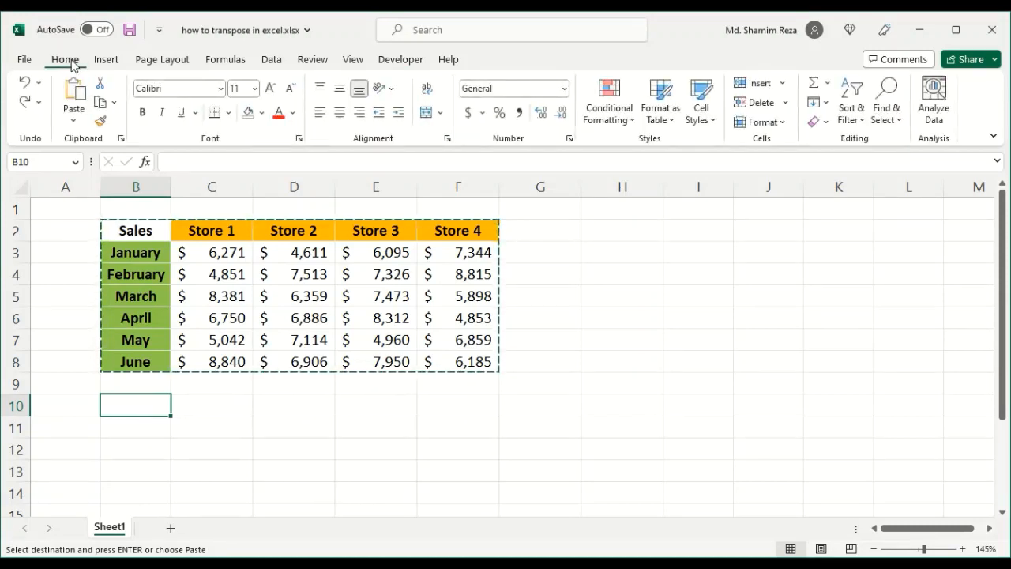
click(74, 124)
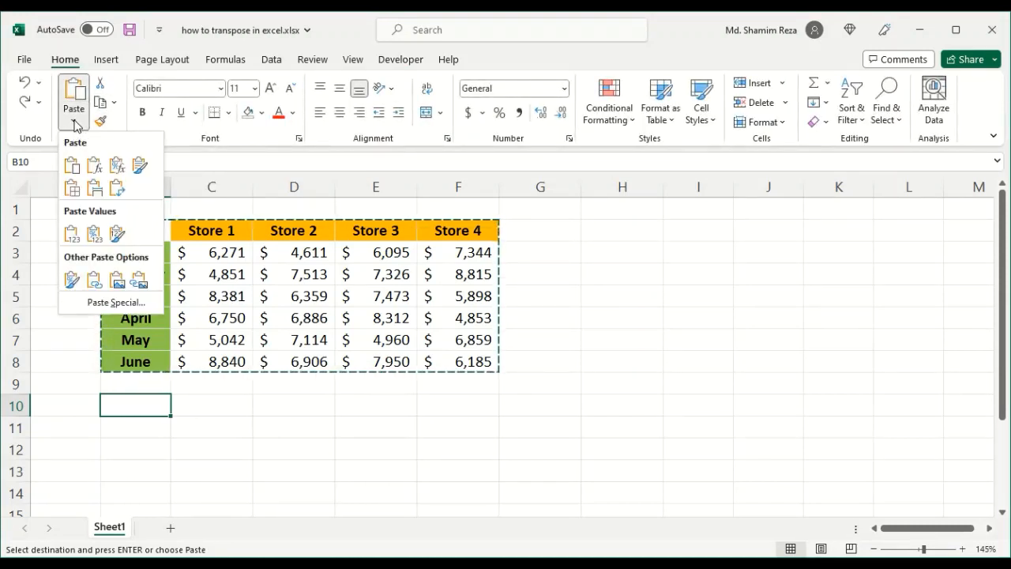
click(117, 190)
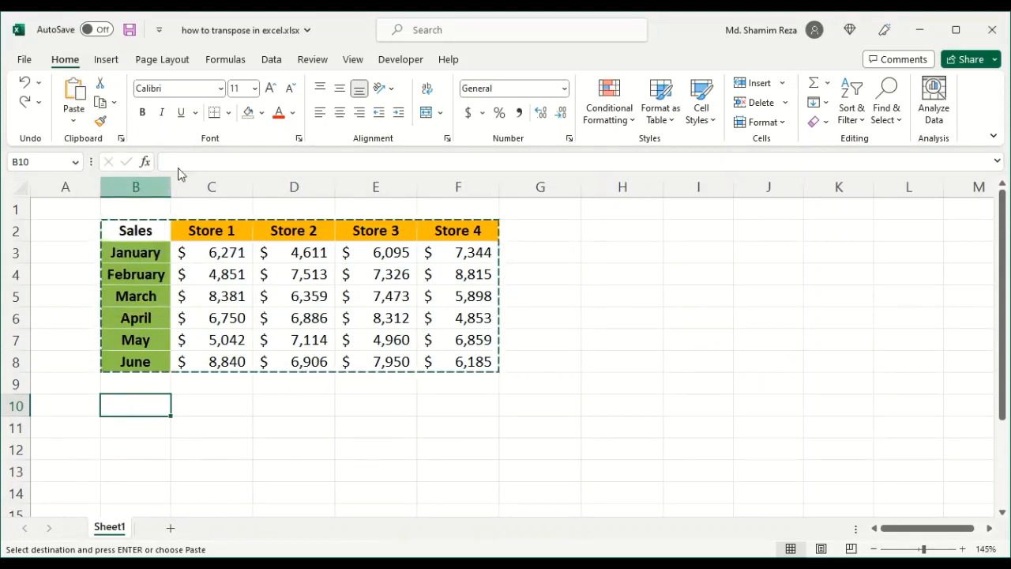
key(alt)
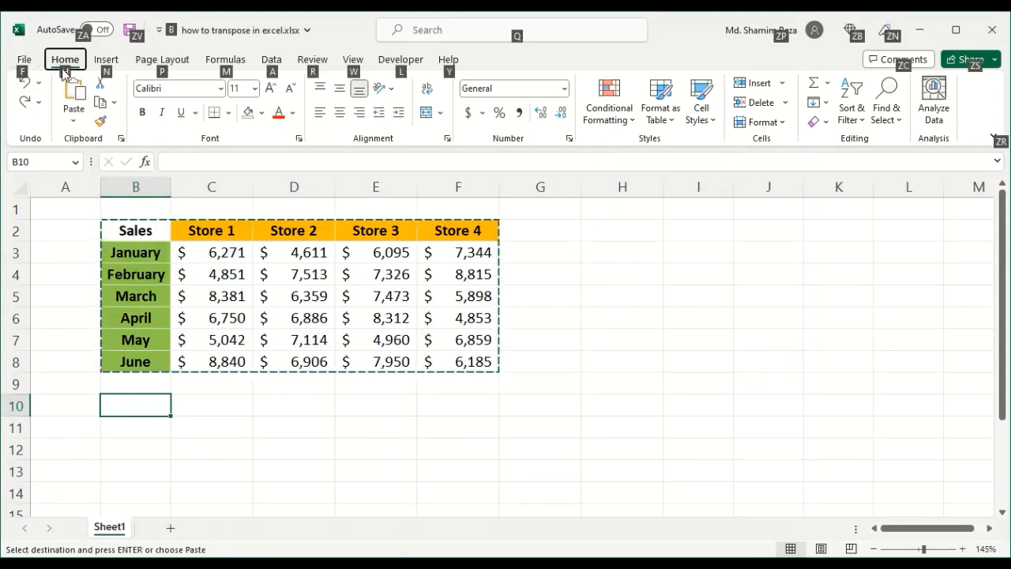
key(h)
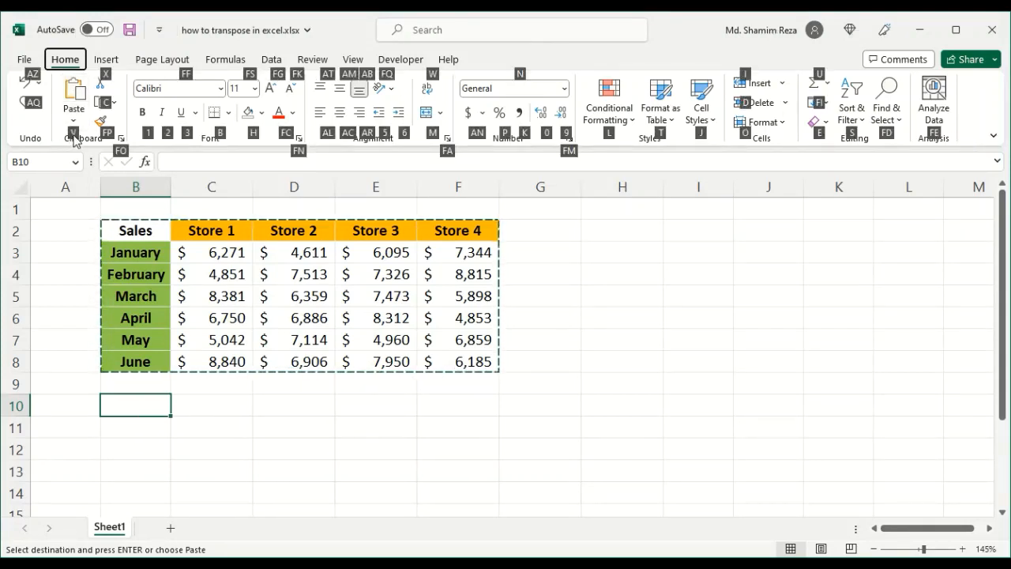
key(v)
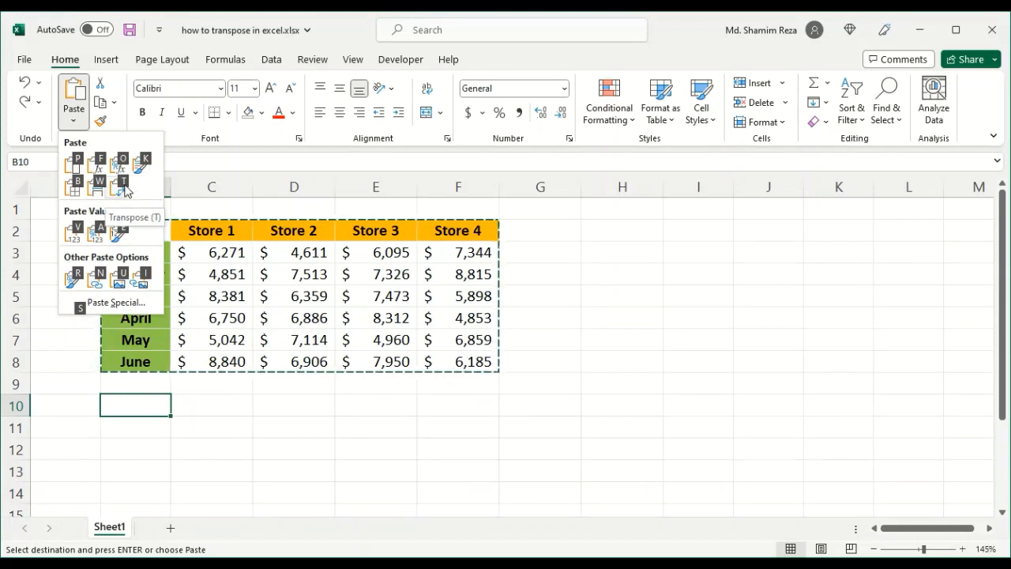
key(t)
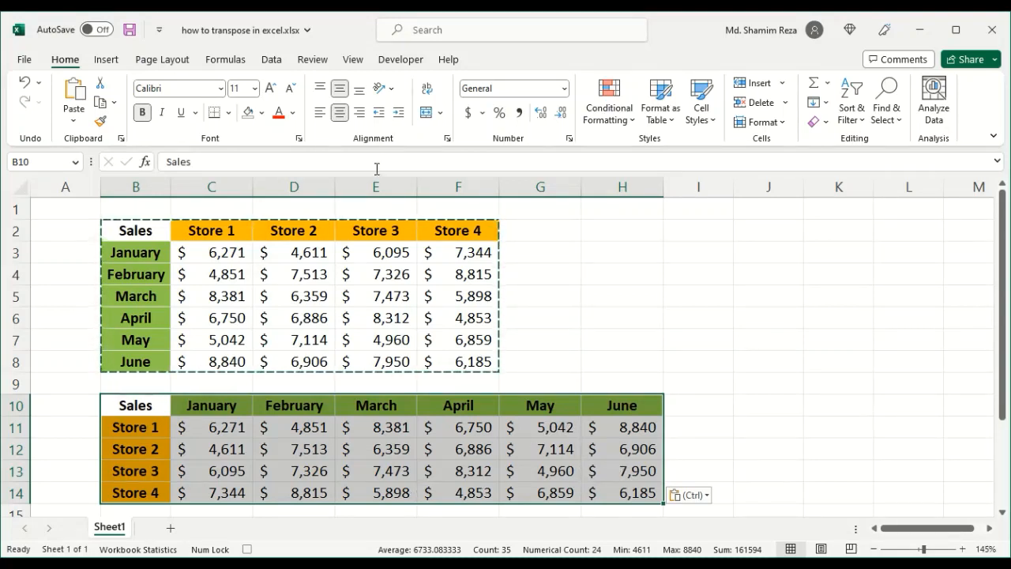
click(407, 61)
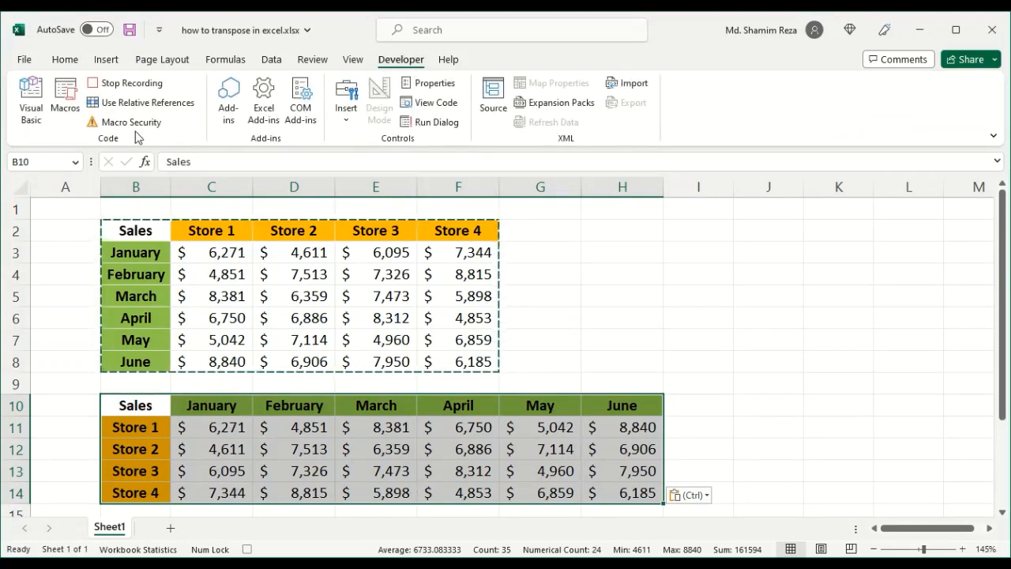
click(138, 89)
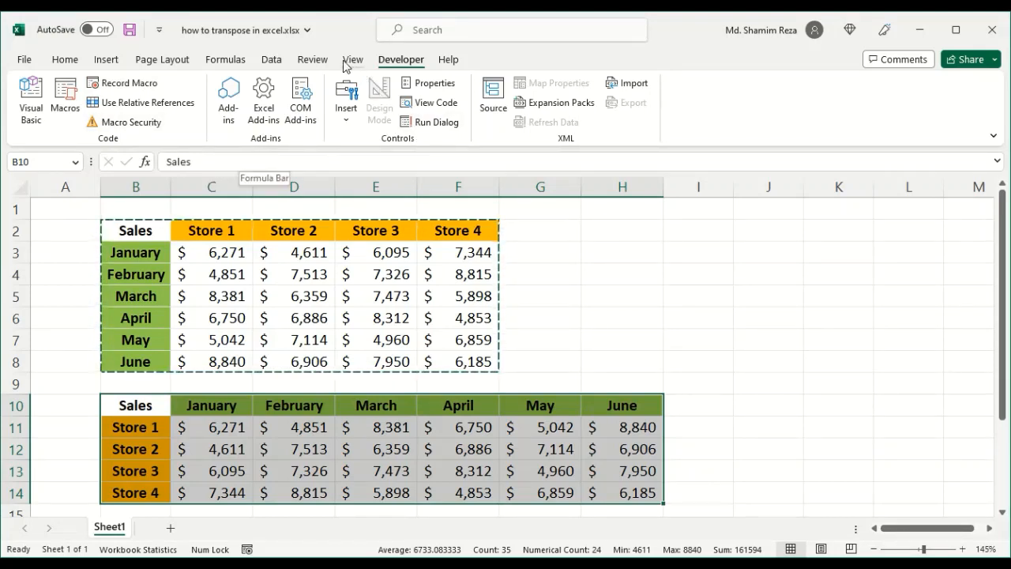
- Look up the recorded macro in the list of macros for all open workbooks without running it
click(351, 60)
click(947, 126)
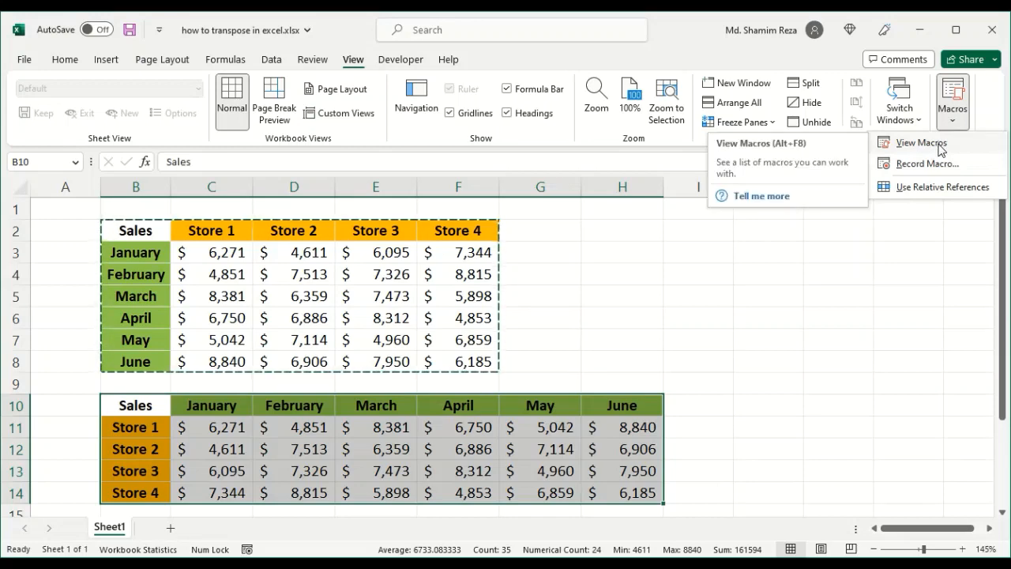
click(939, 145)
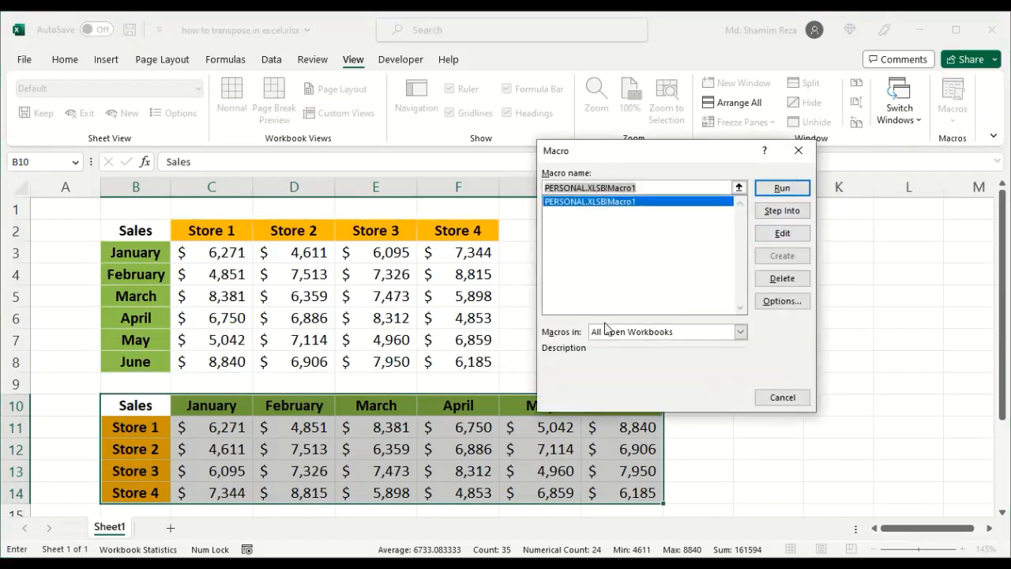
click(780, 400)
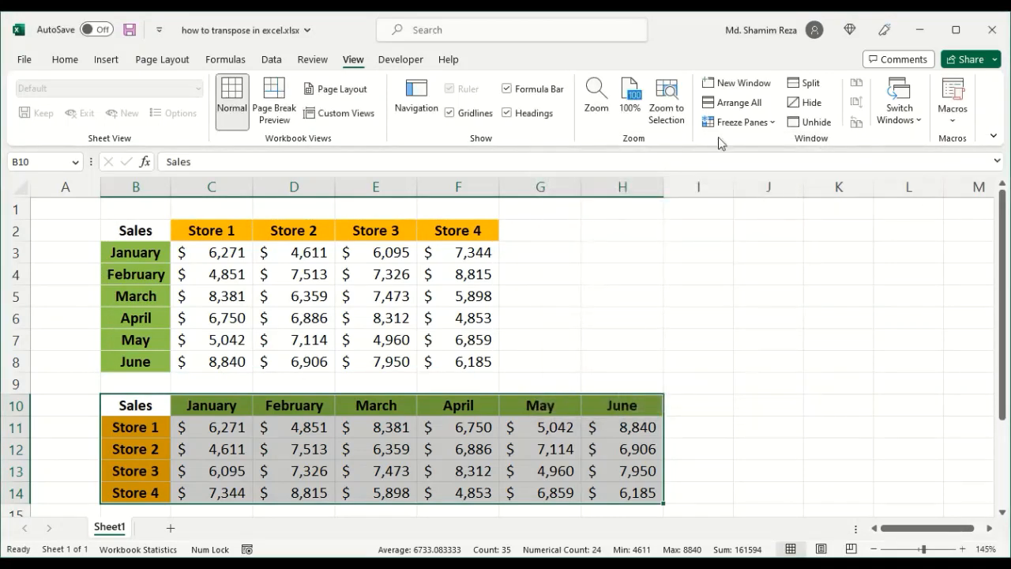
click(400, 64)
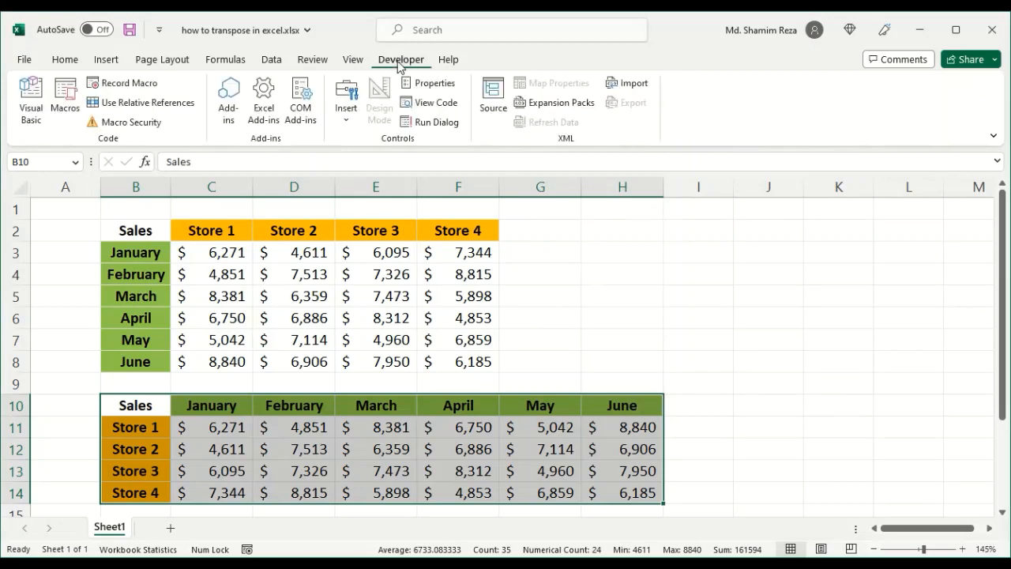
click(66, 109)
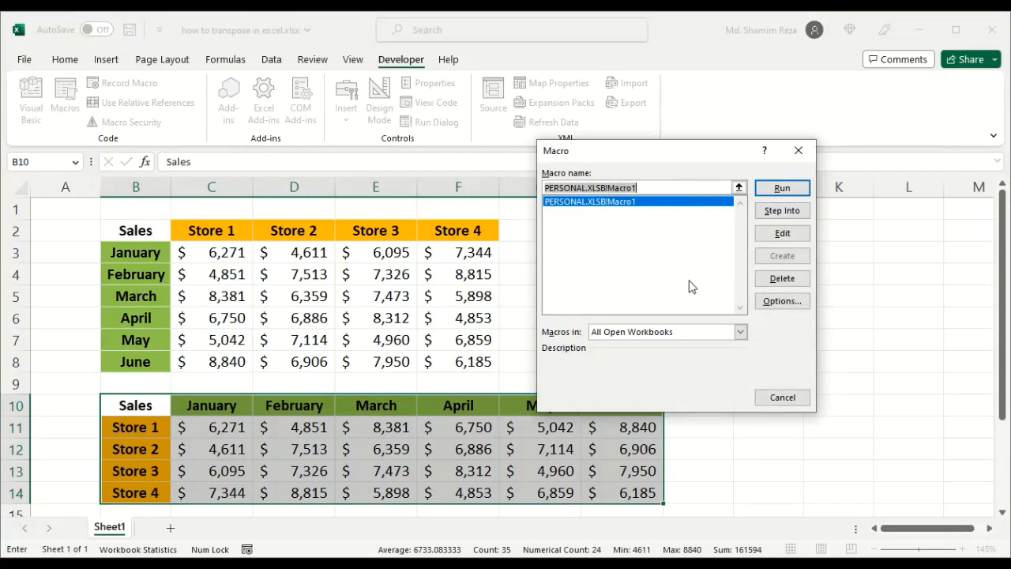
click(796, 397)
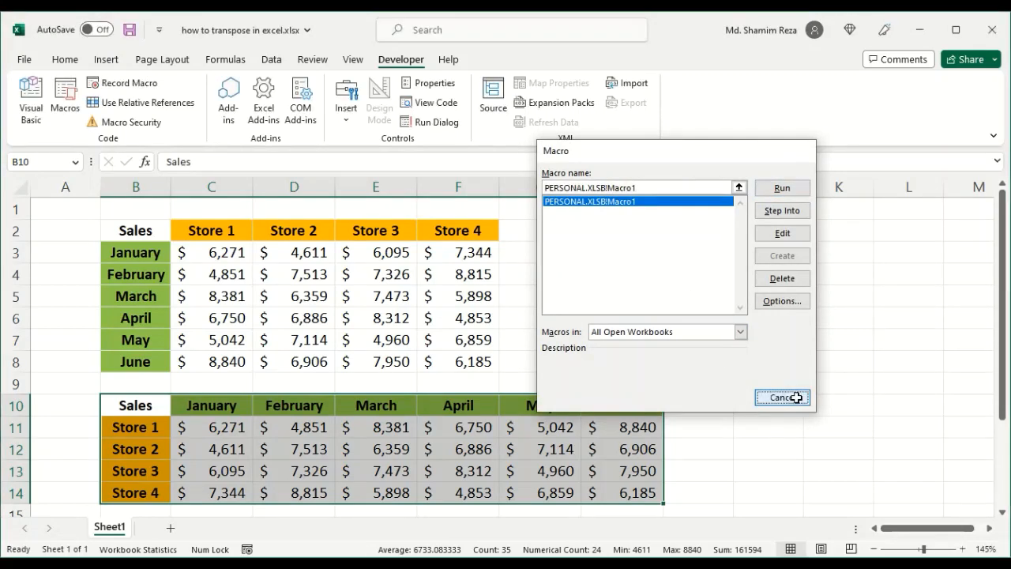
- Open the ribbon customization options, list the available macros and select PERSONAL.XLSB!Macro1
click(66, 63)
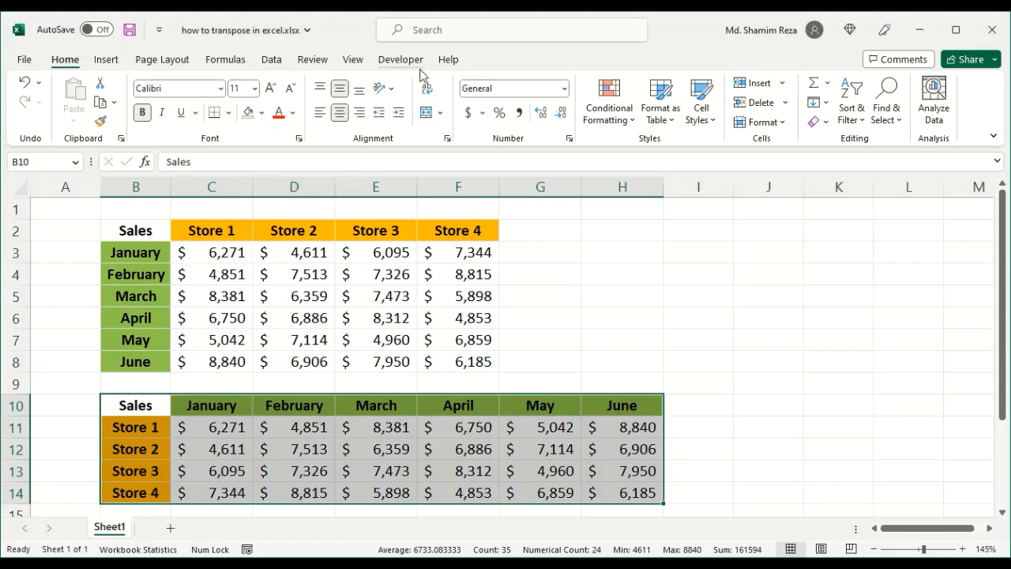
right_click(361, 62)
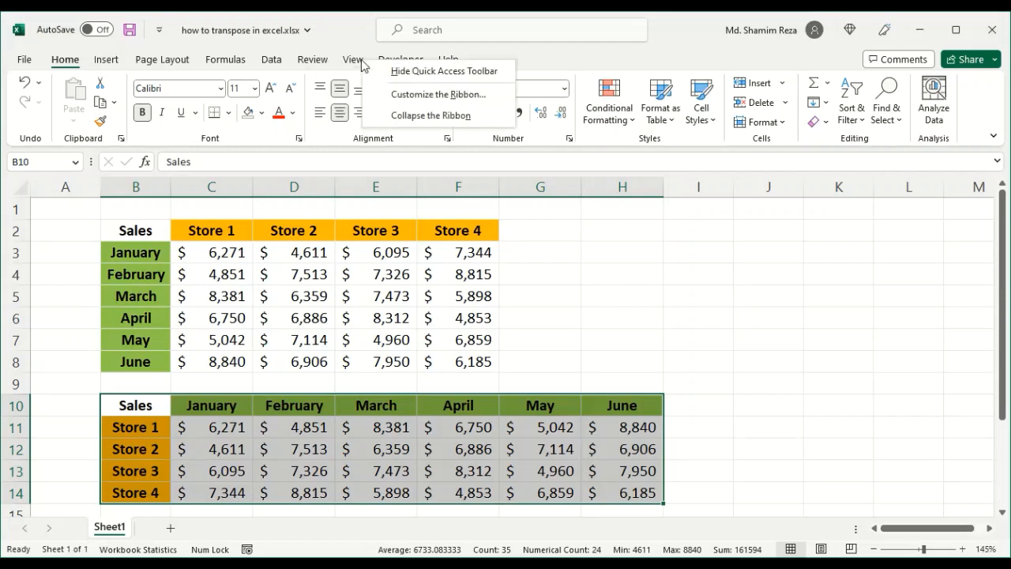
click(453, 96)
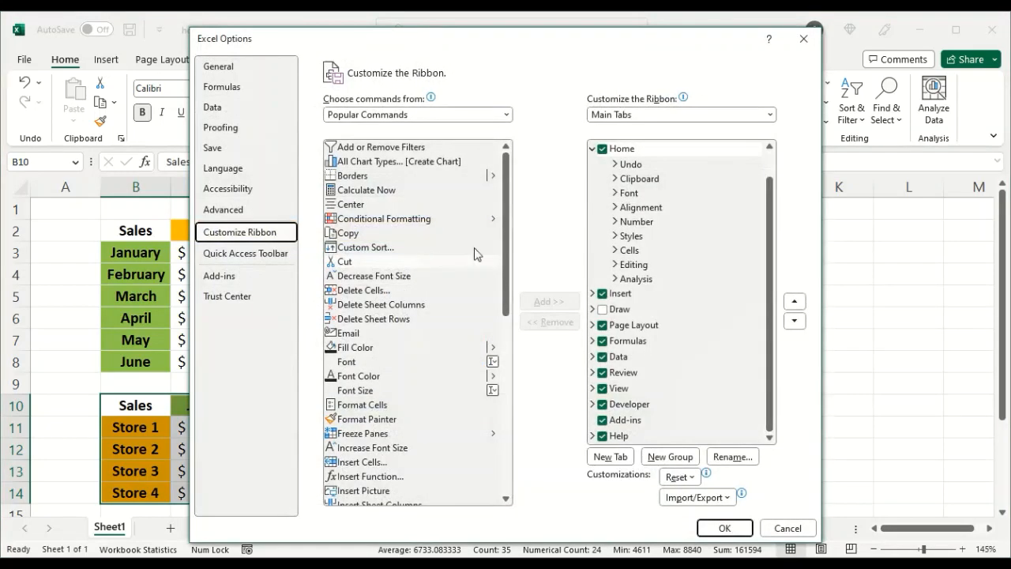
click(505, 116)
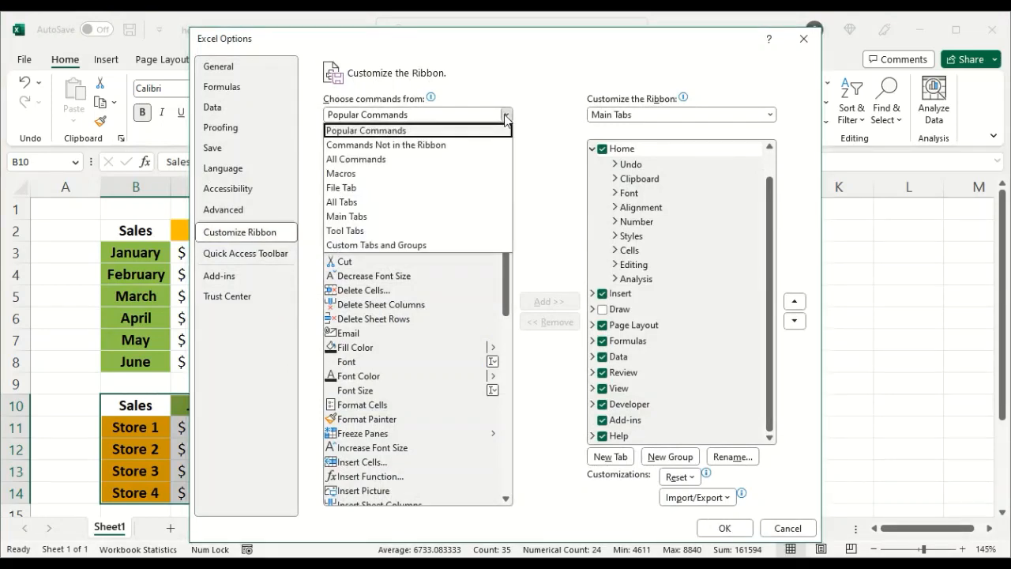
click(352, 173)
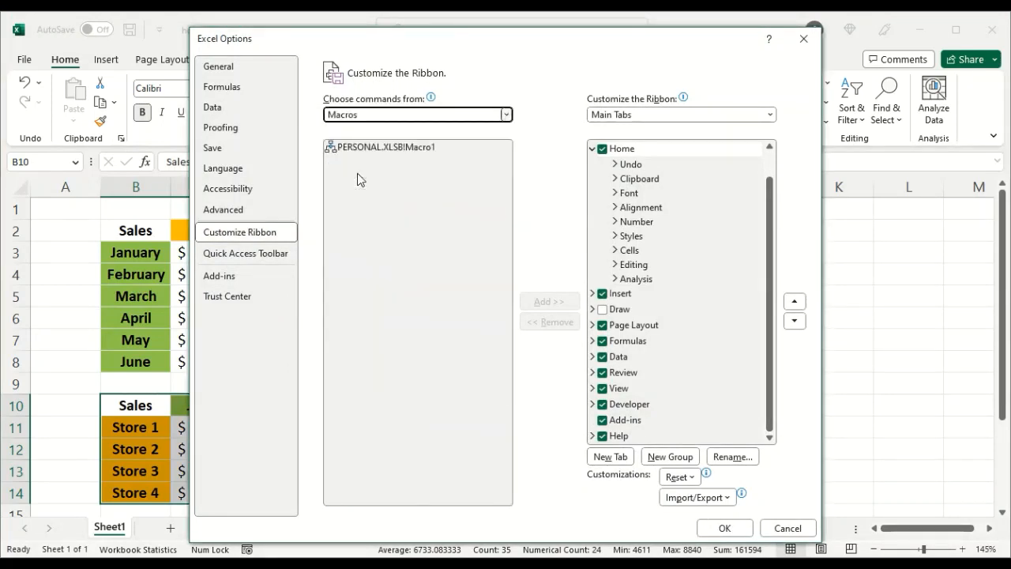
click(407, 153)
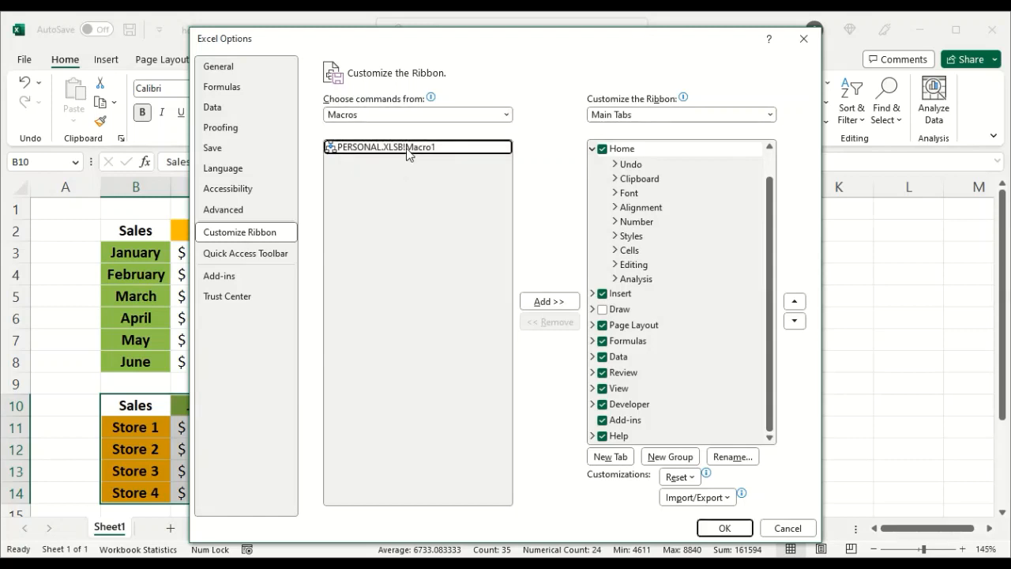
- Create a custom group named Paste Special after the Home tab's Clipboard group and add PERSONAL.XLSB!Macro1 to it
click(664, 181)
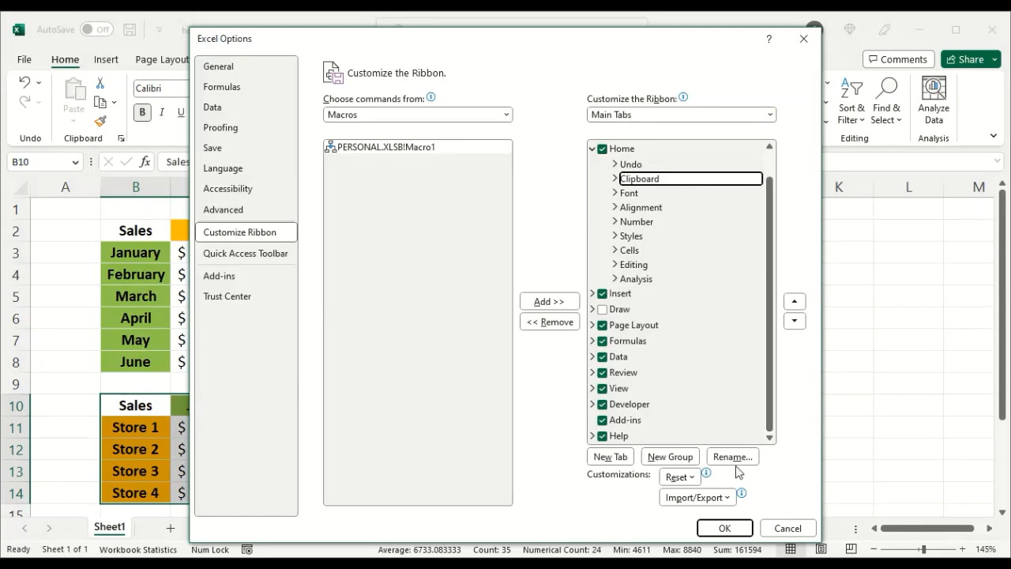
click(664, 458)
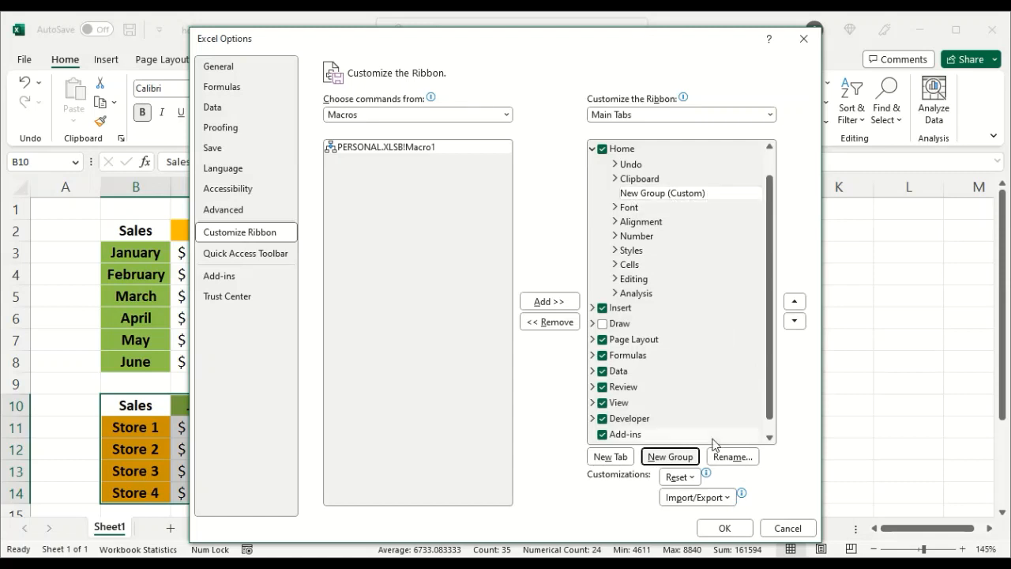
click(731, 457)
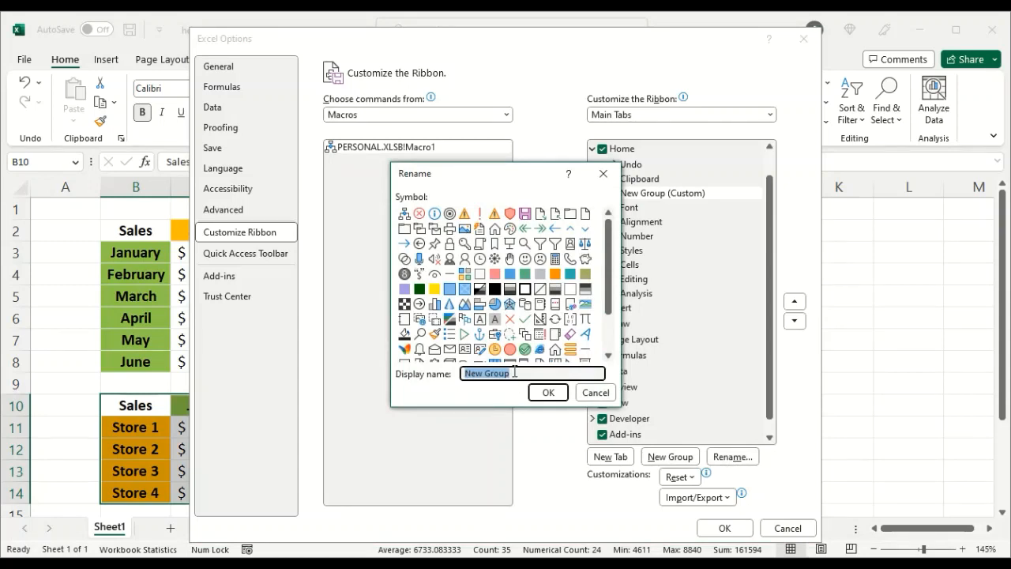
text(Paste Special)
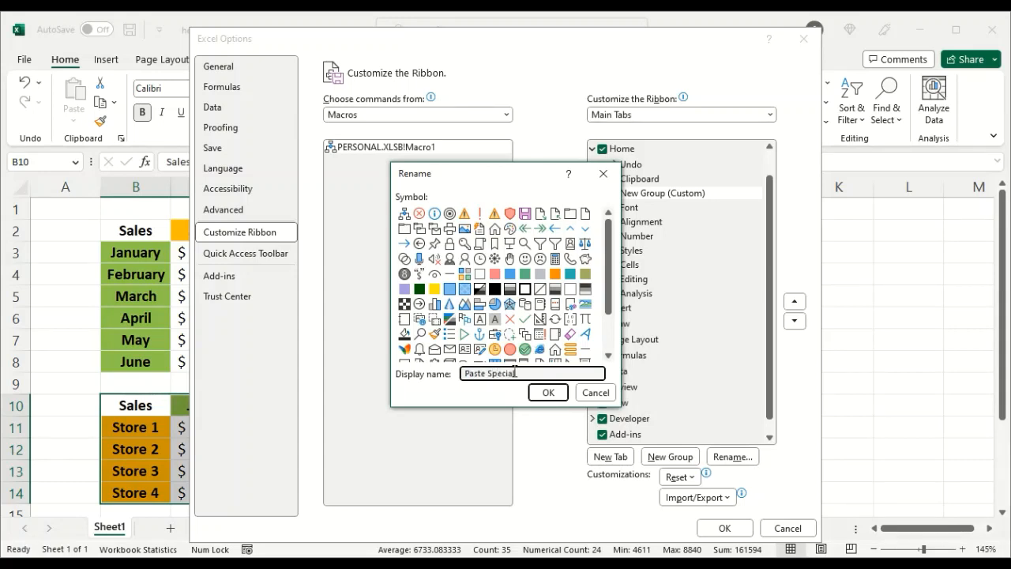
click(547, 393)
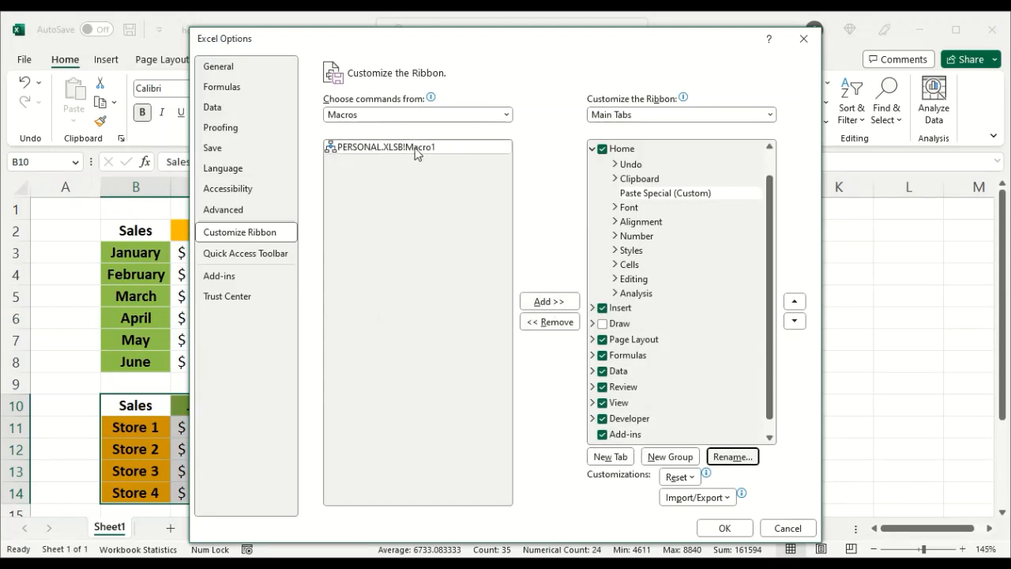
click(547, 301)
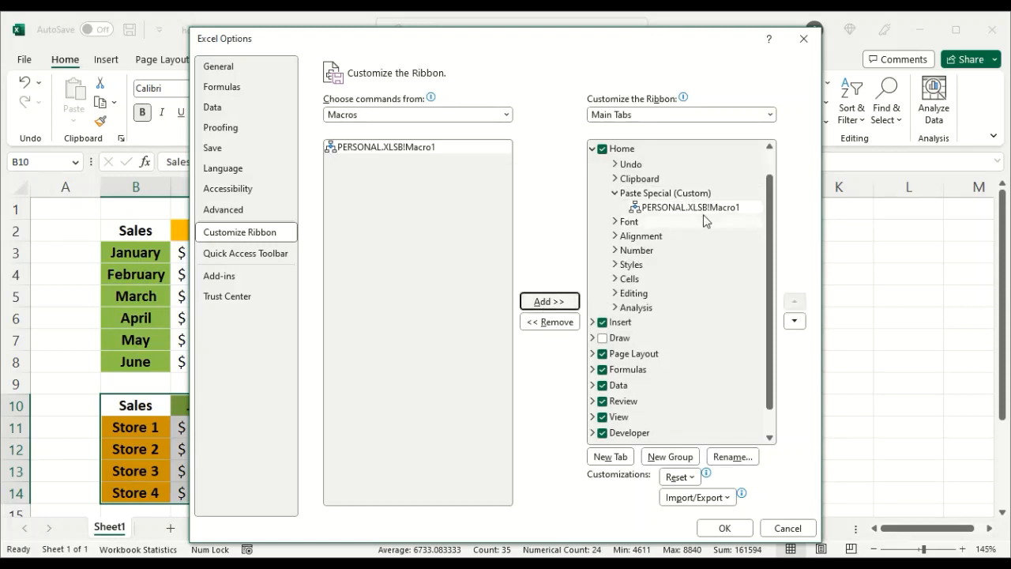
- Give the added macro the dashed-selection symbol and the display name Transpose, and apply the ribbon customization
click(712, 209)
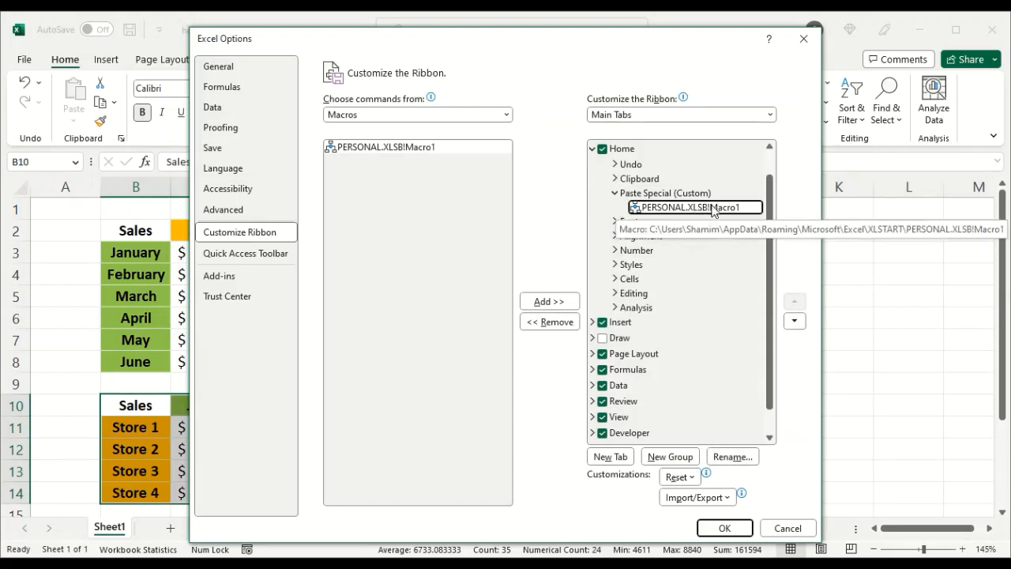
click(736, 458)
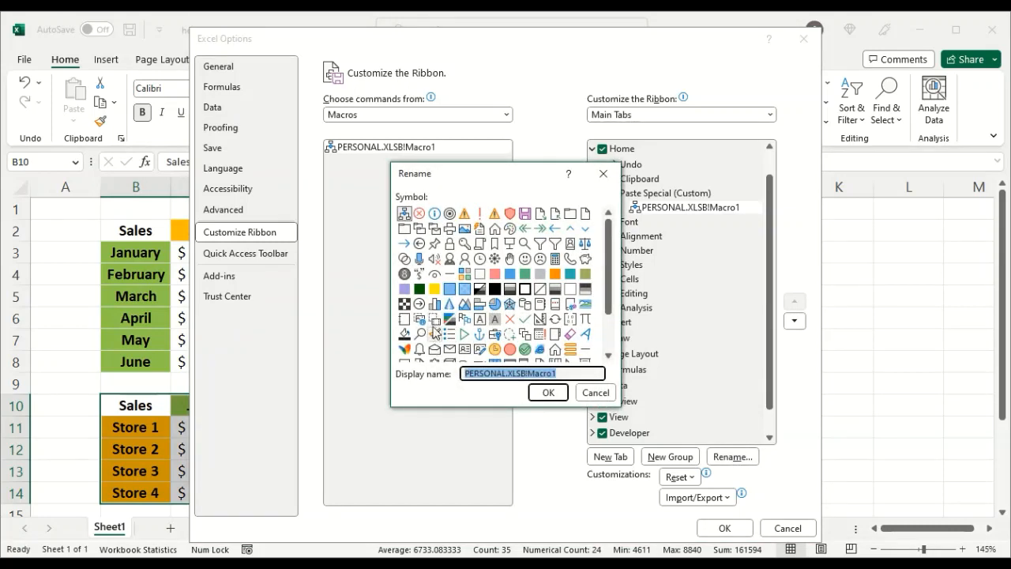
click(435, 319)
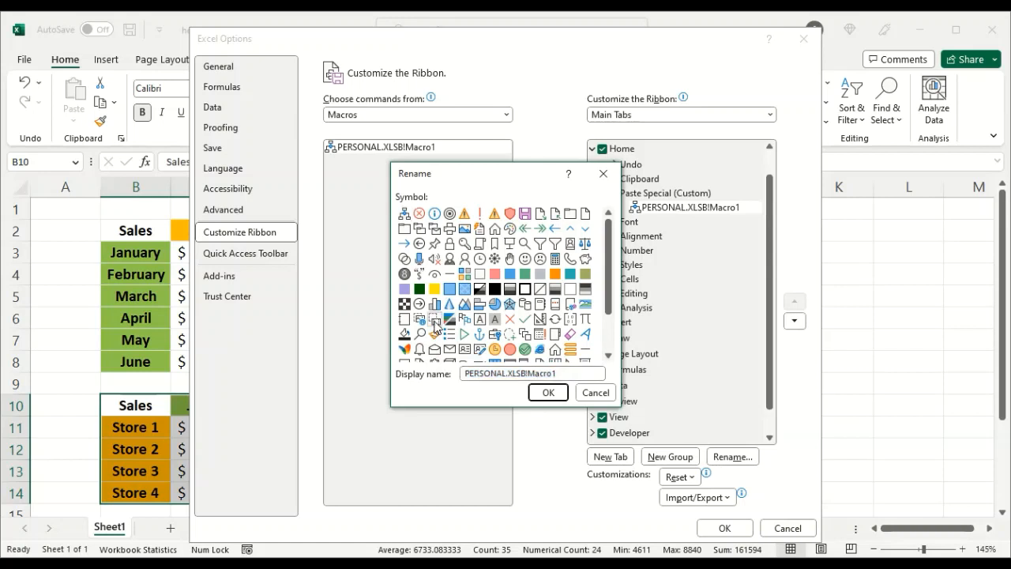
drag(463, 373, 576, 376)
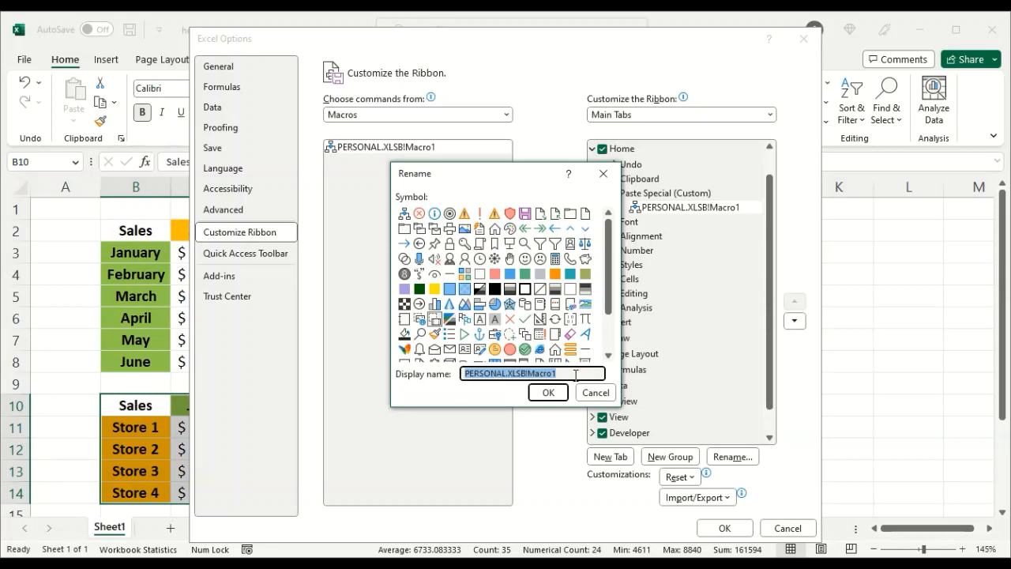
text(Tran)
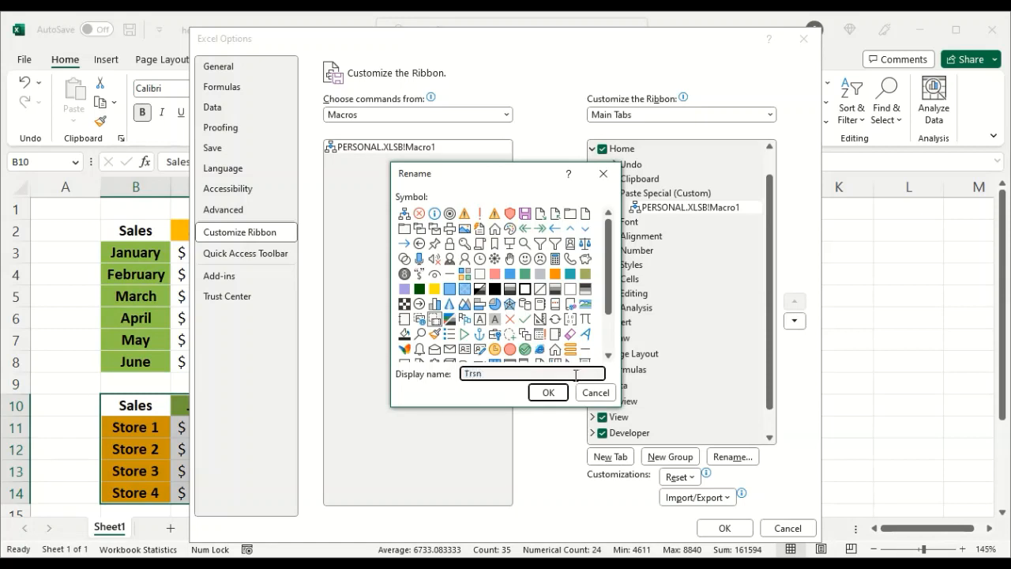
key(BackSpace)
key(BackSpace)
text(anspos)
click(551, 395)
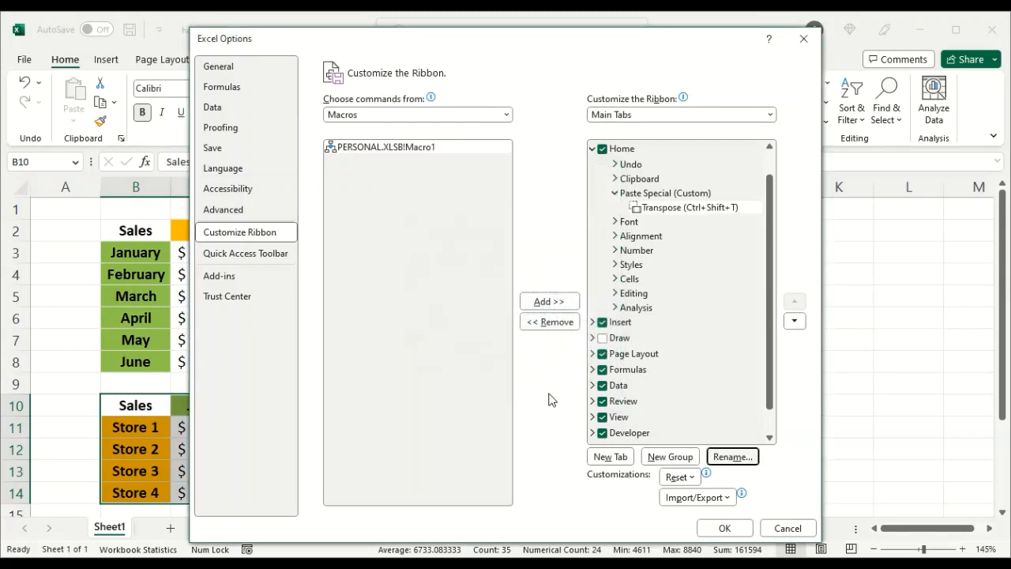
click(720, 528)
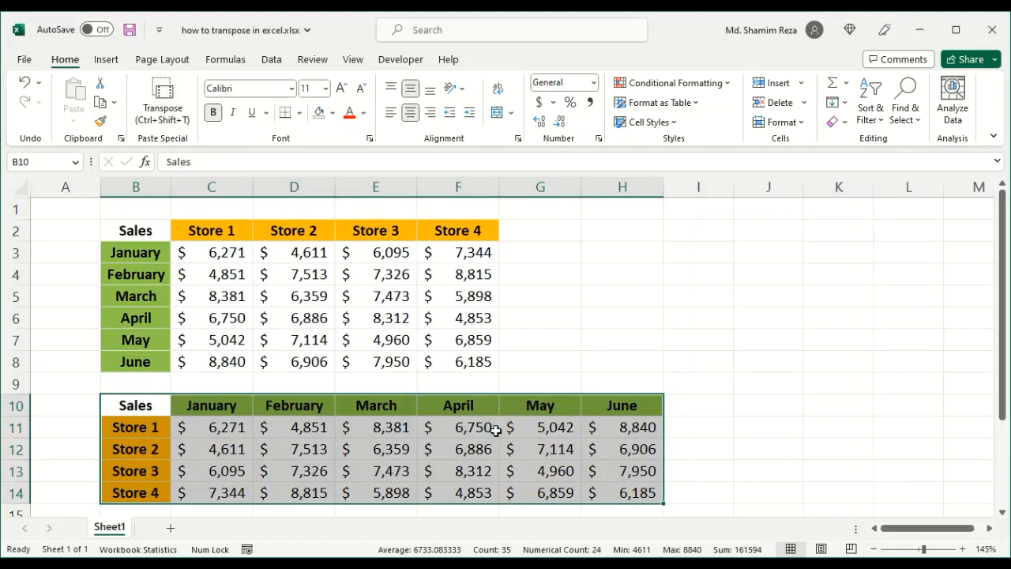
- Clear all contents and formatting from the transposed table in B10:H14
right_click(398, 409)
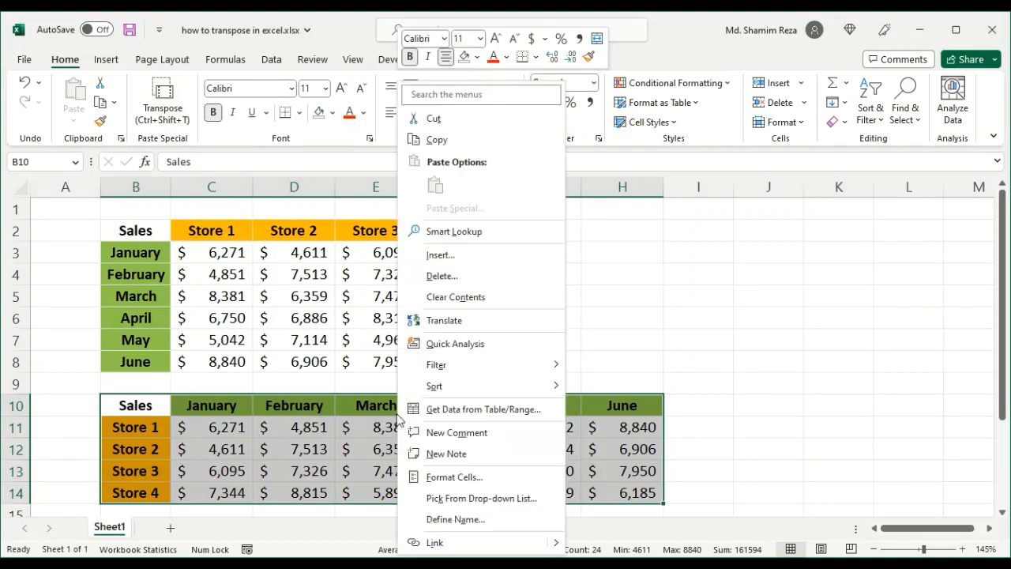
click(835, 121)
click(878, 145)
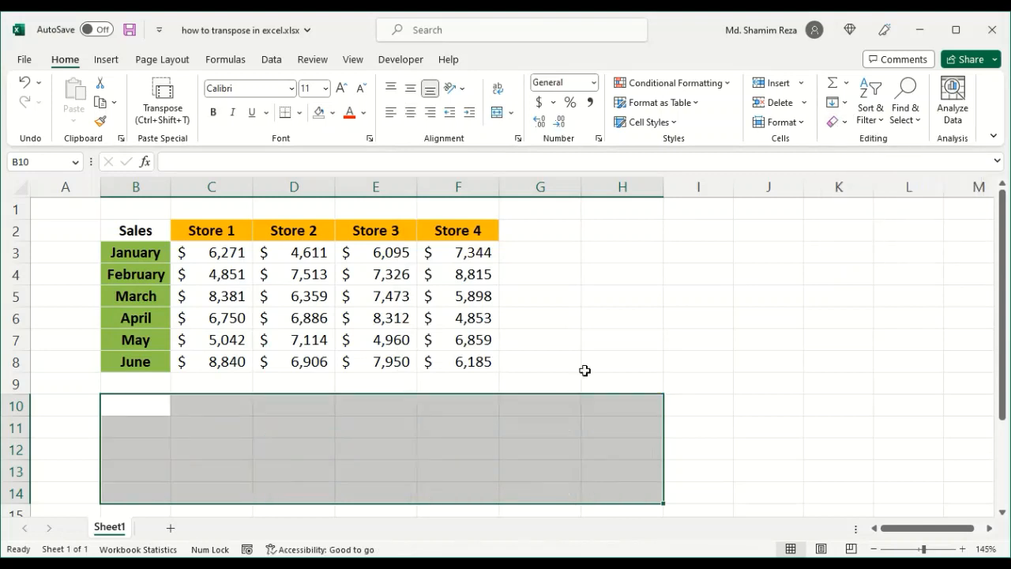
- Copy the sales table B2:F8 and paste it transposed at cell B10 with the custom Transpose macro
click(150, 232)
drag(208, 257, 469, 356)
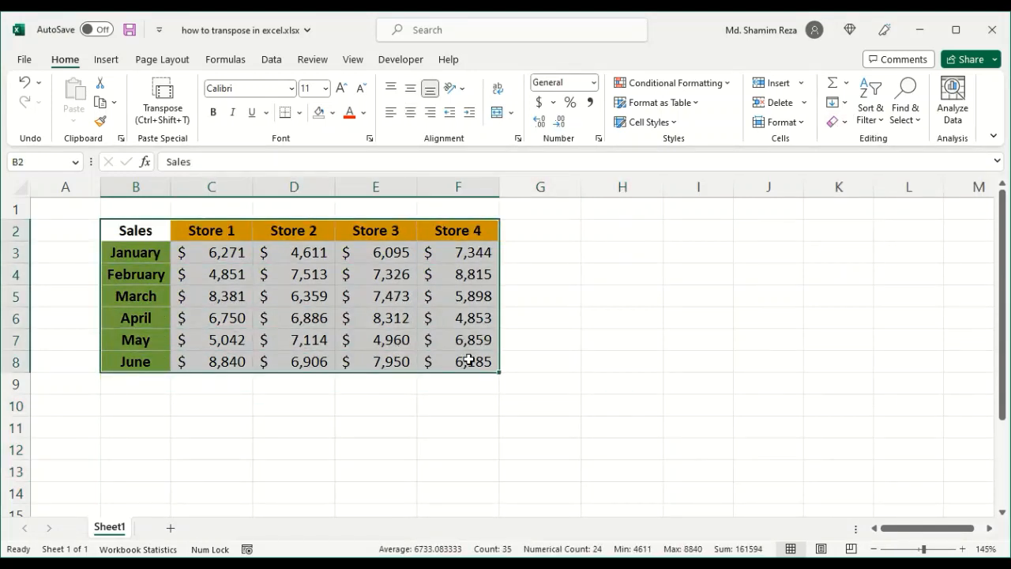
click(99, 102)
click(145, 409)
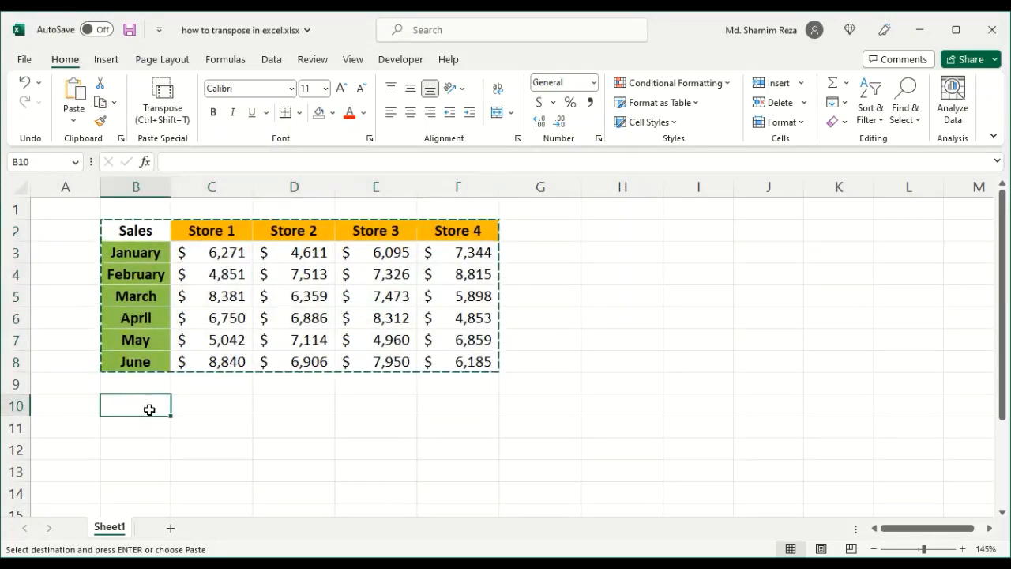
click(156, 100)
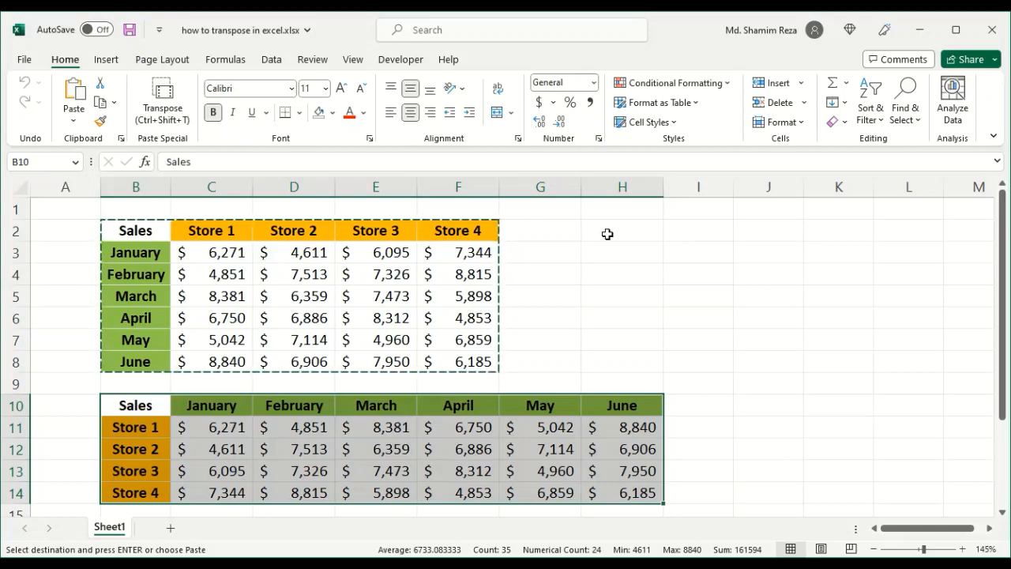
- Paste another transposed copy of the sales table at cell F16 with the Transpose macro
scroll(471, 469, down, 1)
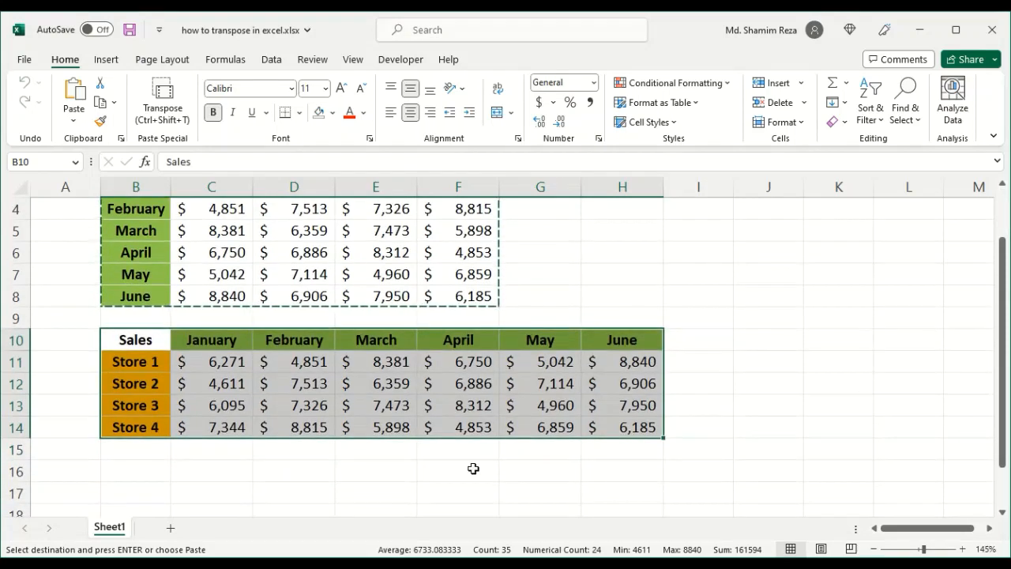
click(419, 471)
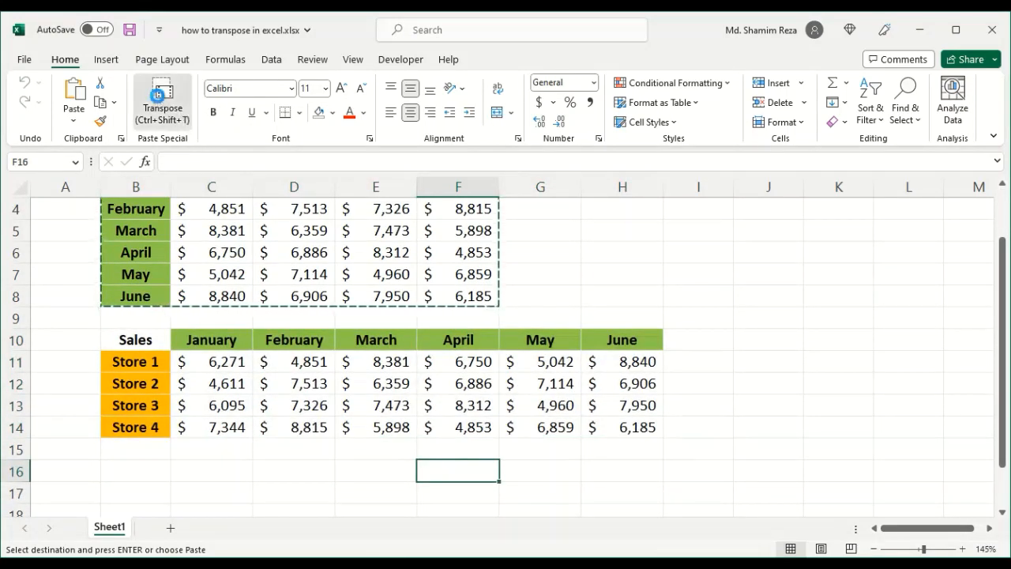
click(163, 98)
- Paste a further transposed copy of the sales table at cell H2 with the Transpose macro
scroll(662, 261, up, 1)
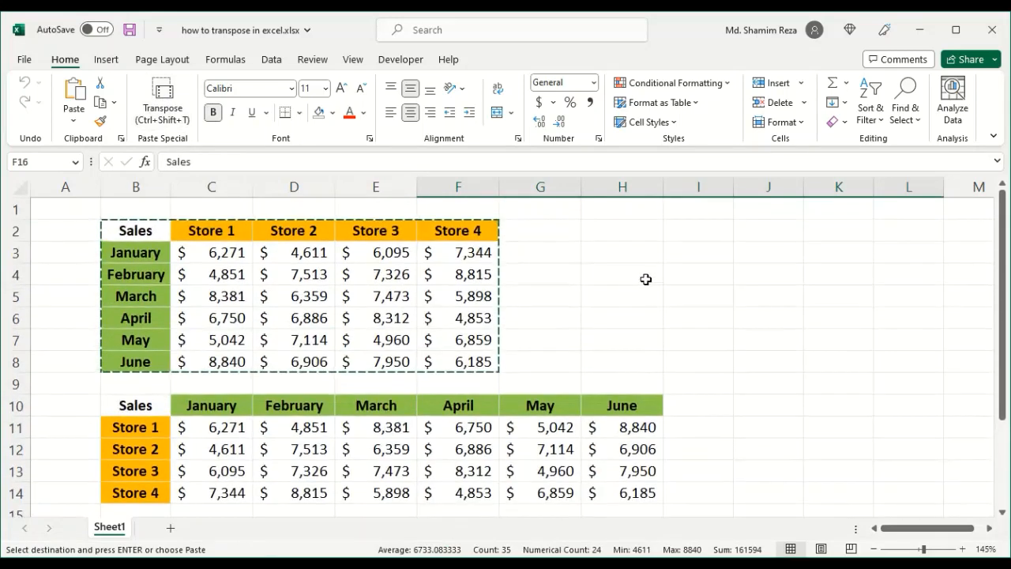
click(618, 232)
click(162, 99)
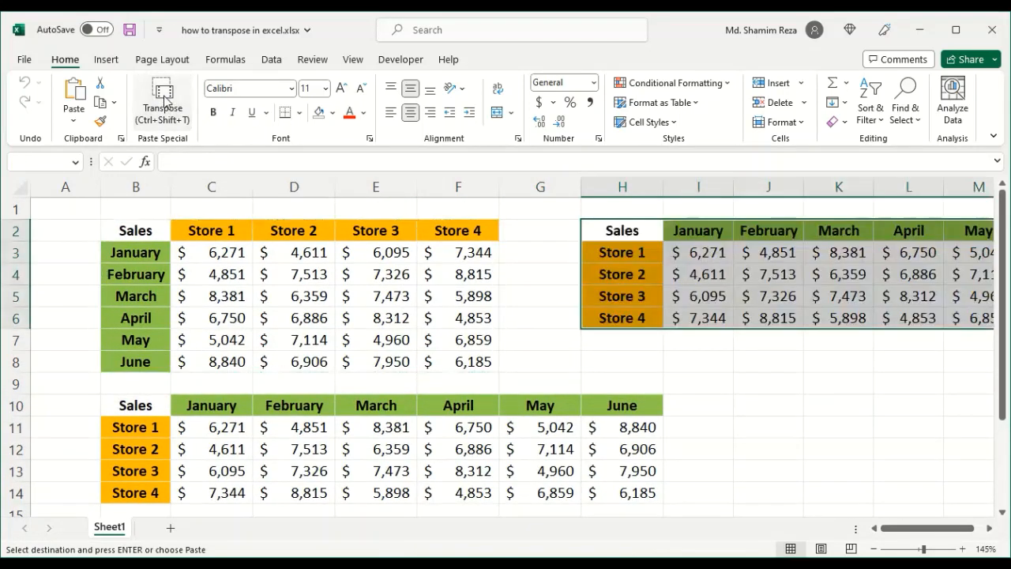
mouse_move(900, 527)
mouse_down()
mouse_move(925, 529)
mouse_move(900, 528)
mouse_up()
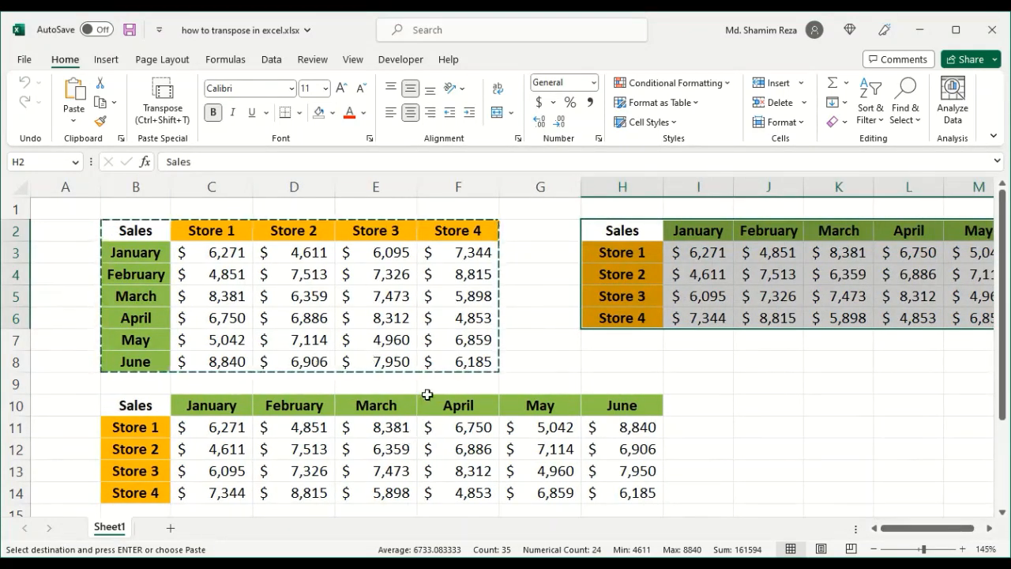
- Review the transposed copies and preview the built-in Transpose paste option at cell B11 without applying it
scroll(427, 394, down, 5)
scroll(429, 397, up, 5)
scroll(218, 399, down, 5)
scroll(226, 393, up, 5)
scroll(238, 382, down, 2)
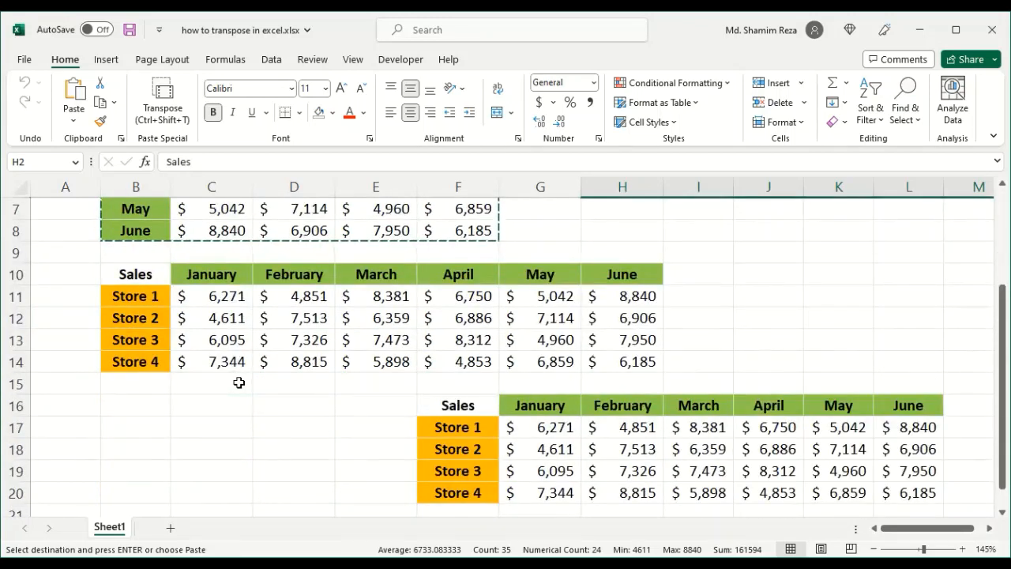
click(132, 294)
right_click(133, 294)
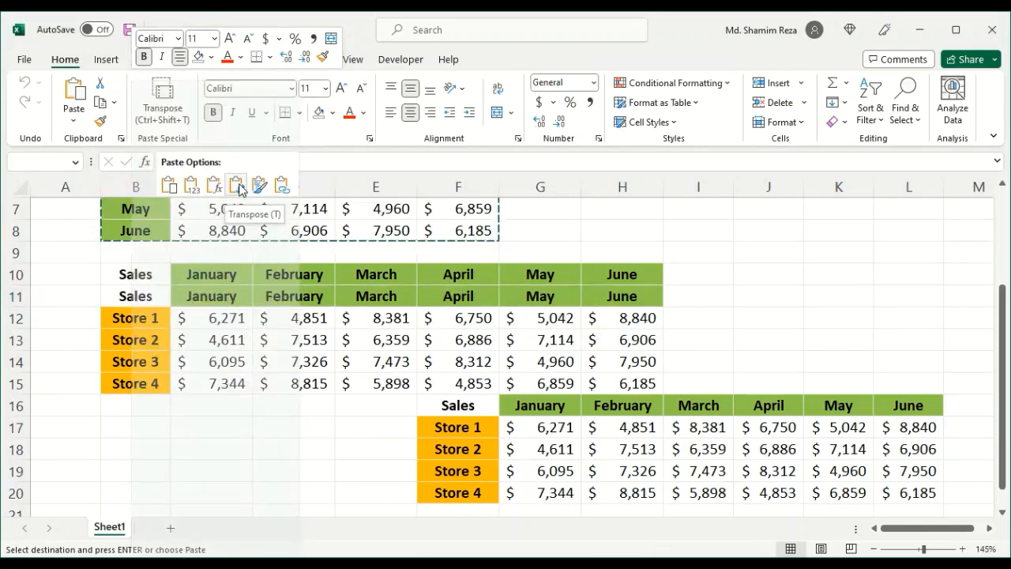
key(t)
scroll(331, 412, up, 2)
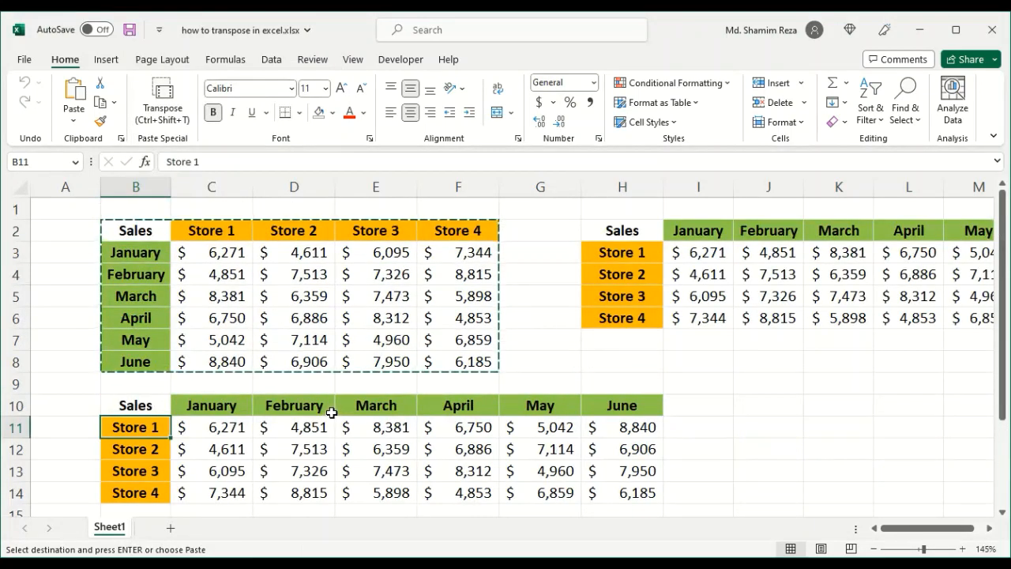
- Copy the transposed table B10:H14
drag(161, 406, 638, 489)
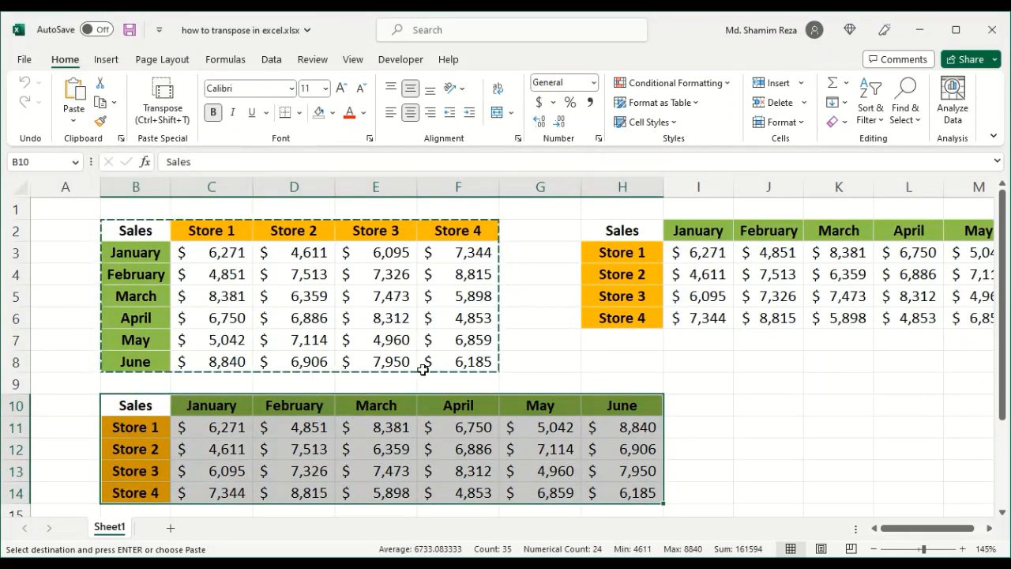
key(ctrl+q)
scroll(303, 403, down, 1)
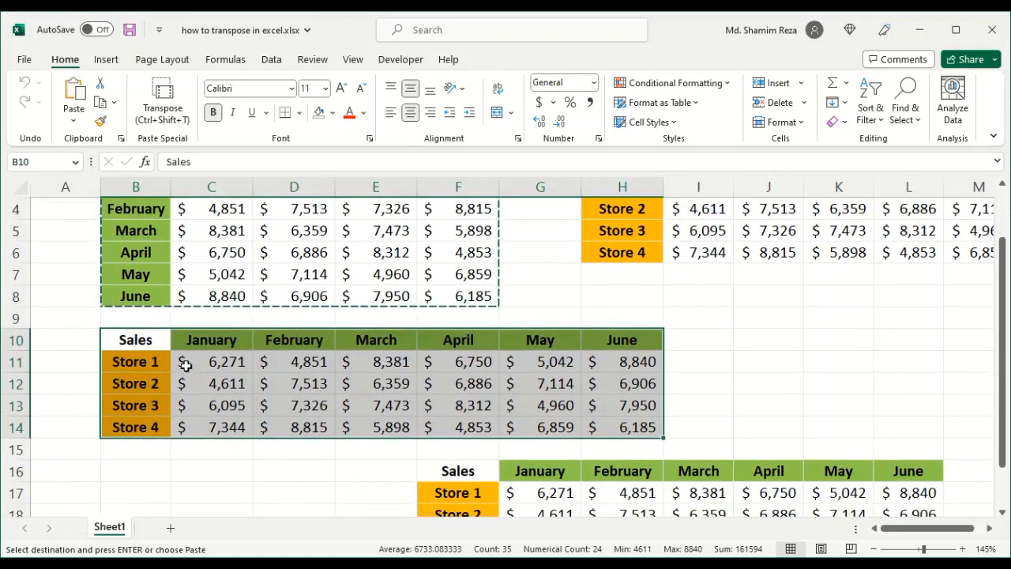
drag(135, 339, 605, 417)
click(98, 101)
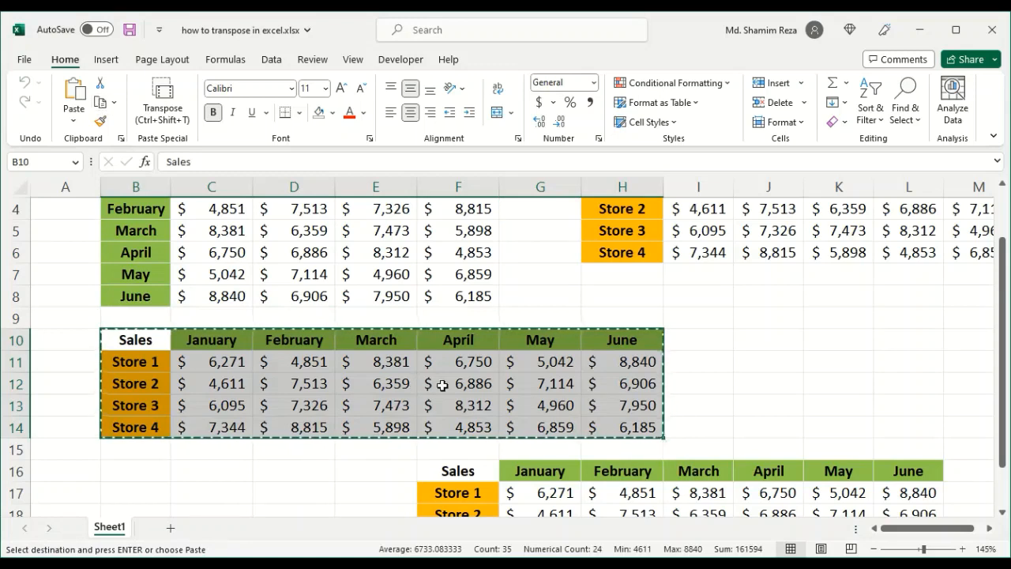
- Paste the copied table transposed back to its original orientation at cell B23 with the Transpose macro
scroll(278, 411, down, 4)
click(123, 361)
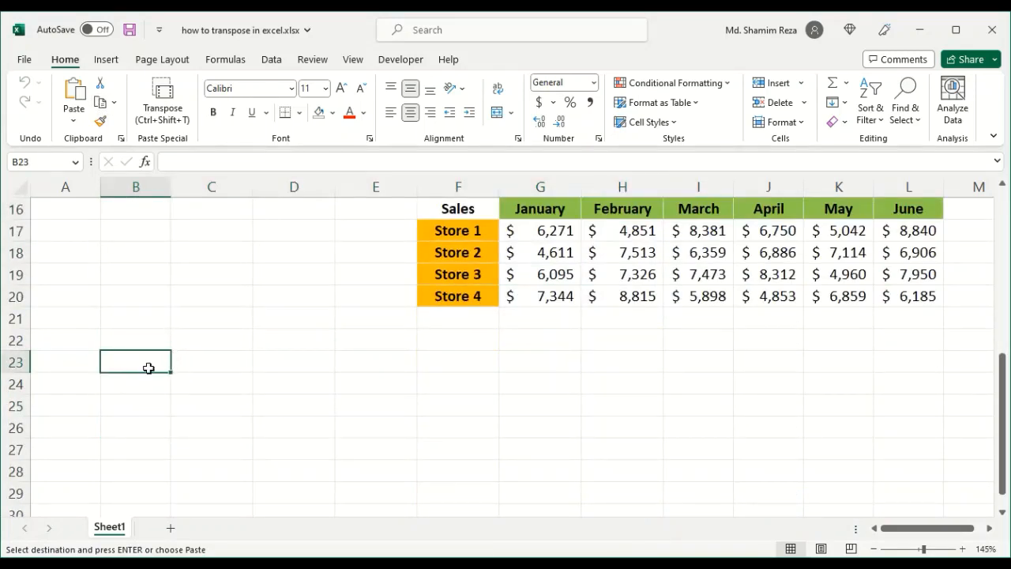
click(163, 106)
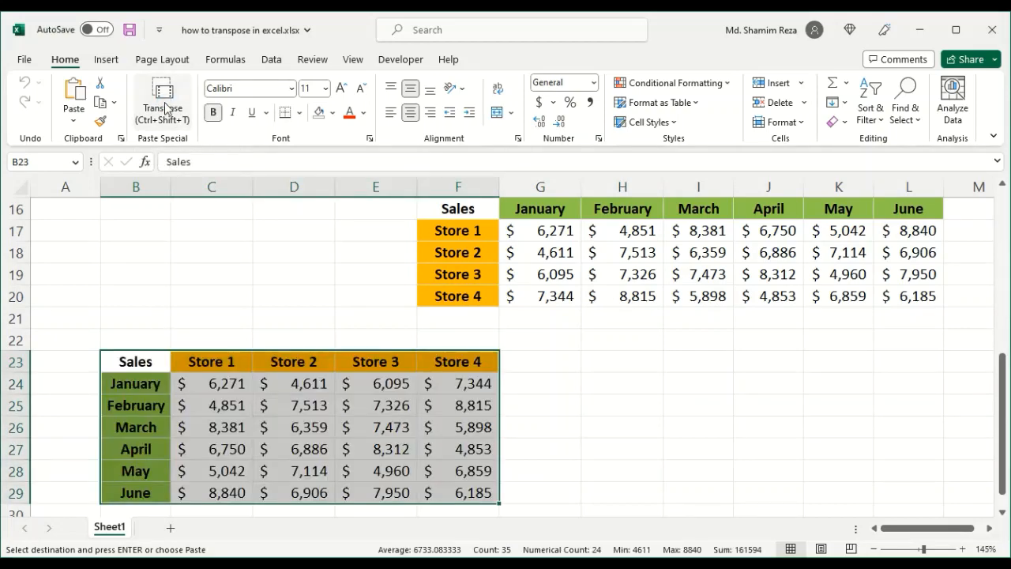
- Compare the re-transposed table at B23 with the original sales table at B2 and the copied table at B10
scroll(197, 407, up, 3)
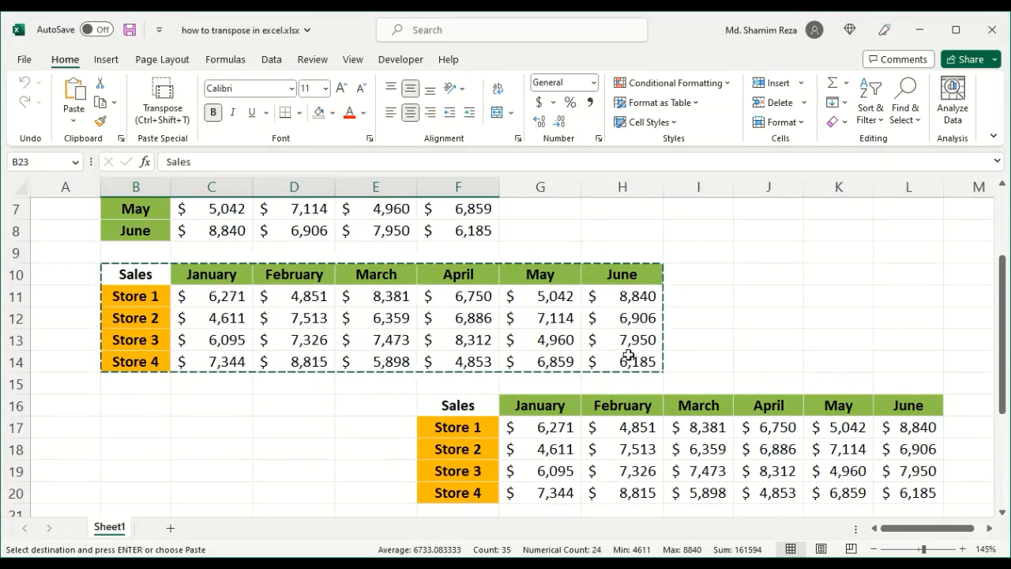
scroll(235, 365, down, 4)
scroll(235, 365, down, 1)
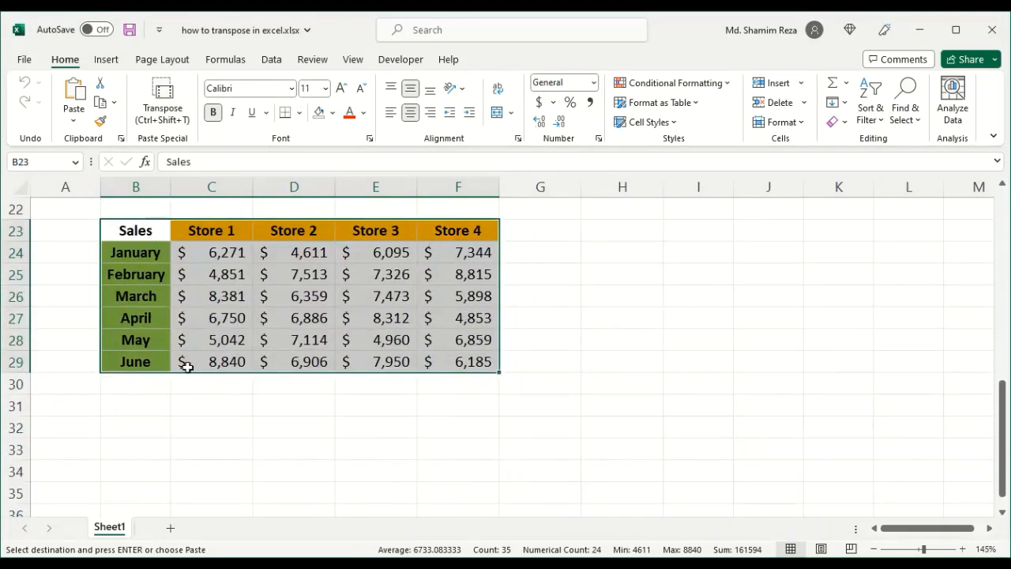
scroll(546, 394, up, 7)
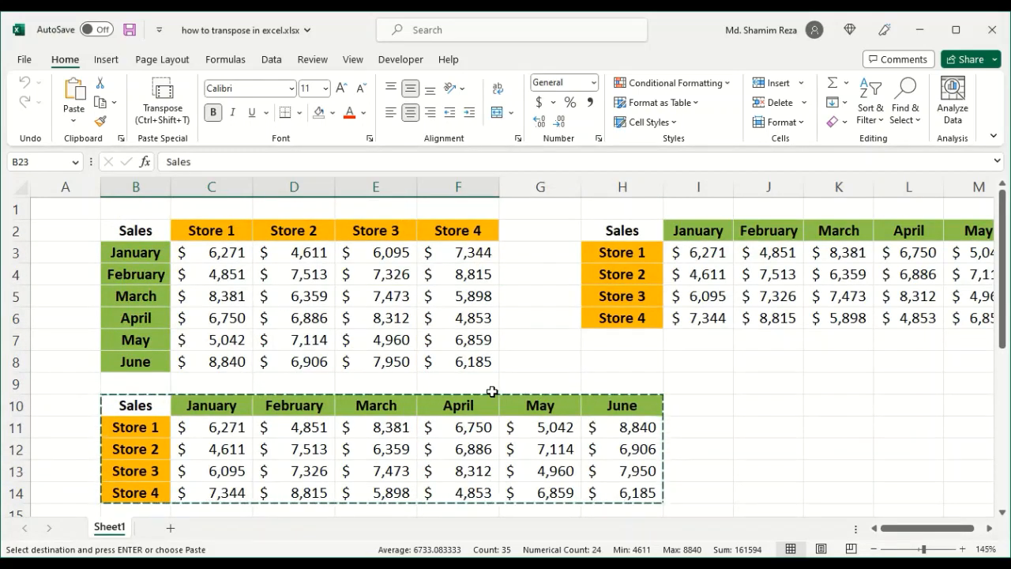
scroll(491, 392, down, 3)
scroll(432, 379, down, 4)
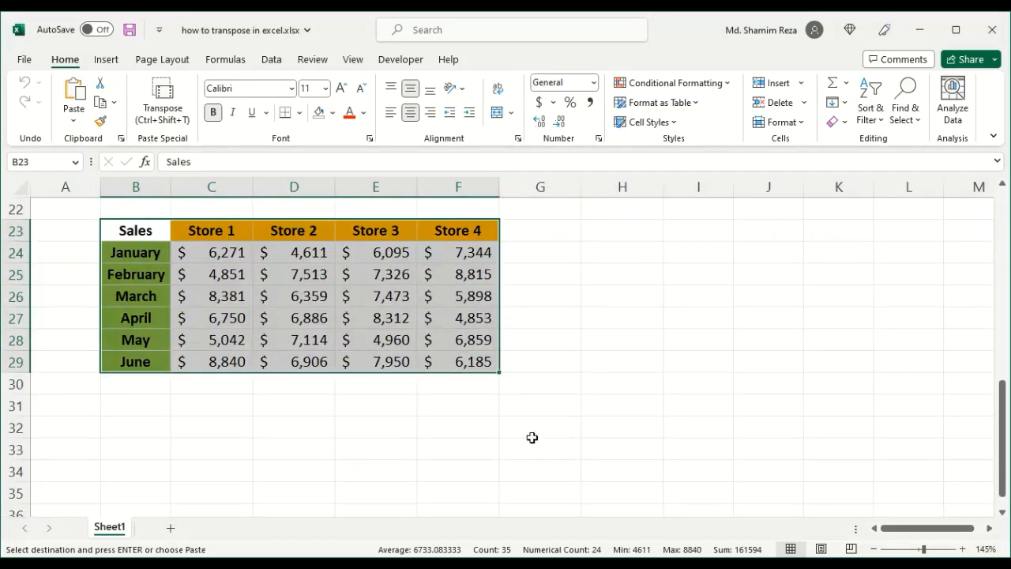
scroll(567, 414, up, 4)
scroll(567, 414, up, 3)
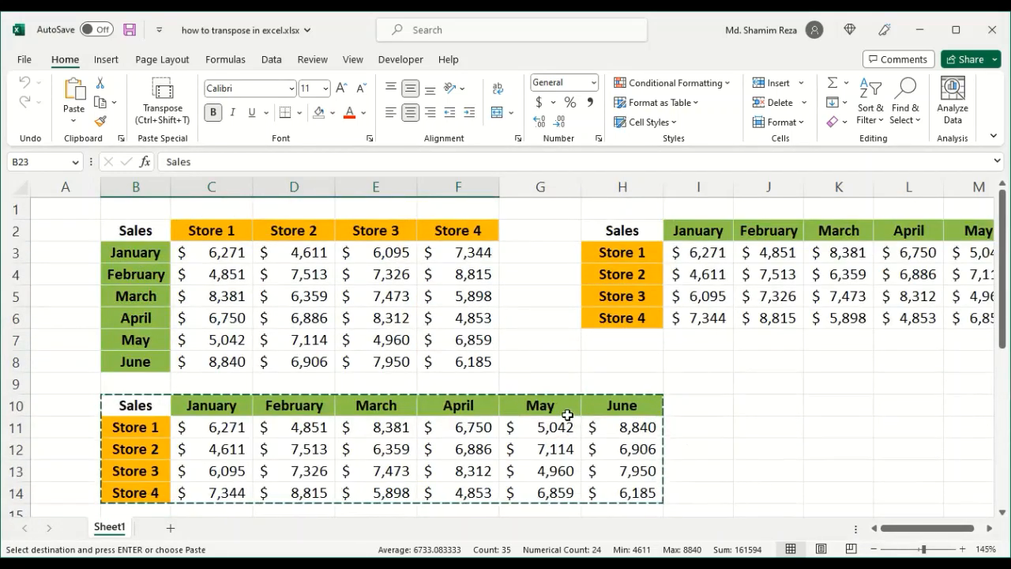
scroll(521, 416, down, 3)
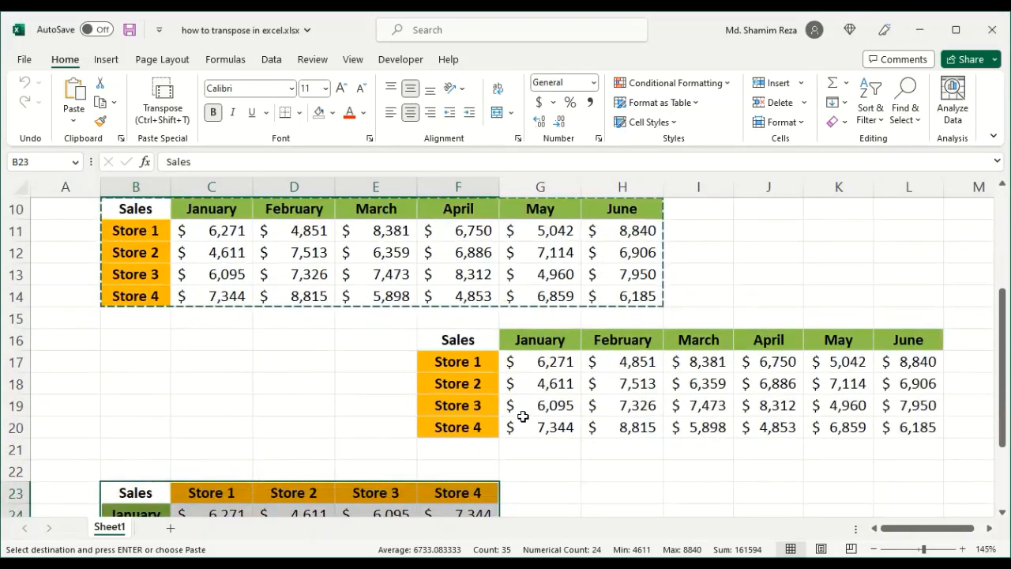
scroll(523, 416, up, 3)
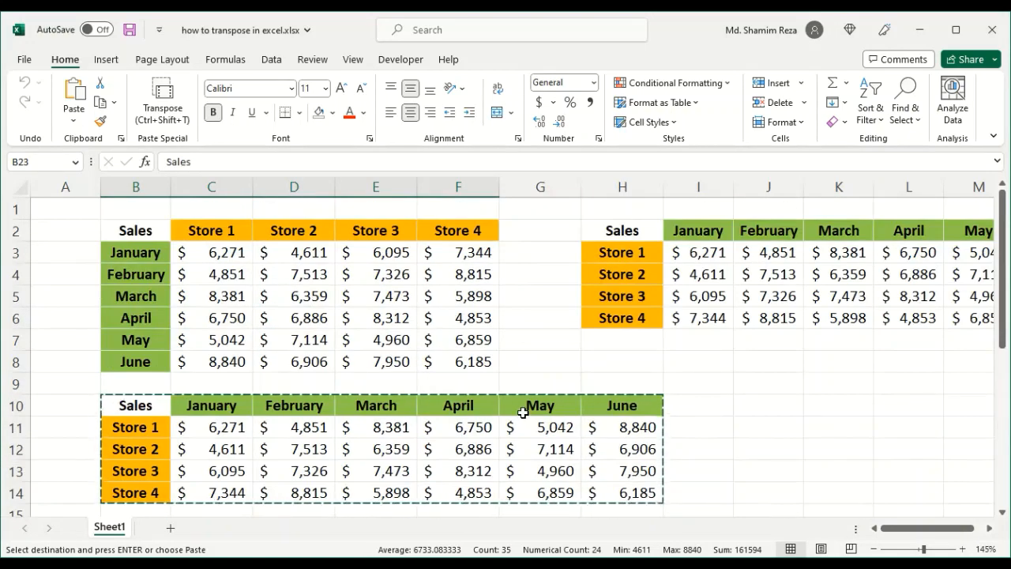
scroll(523, 412, down, 5)
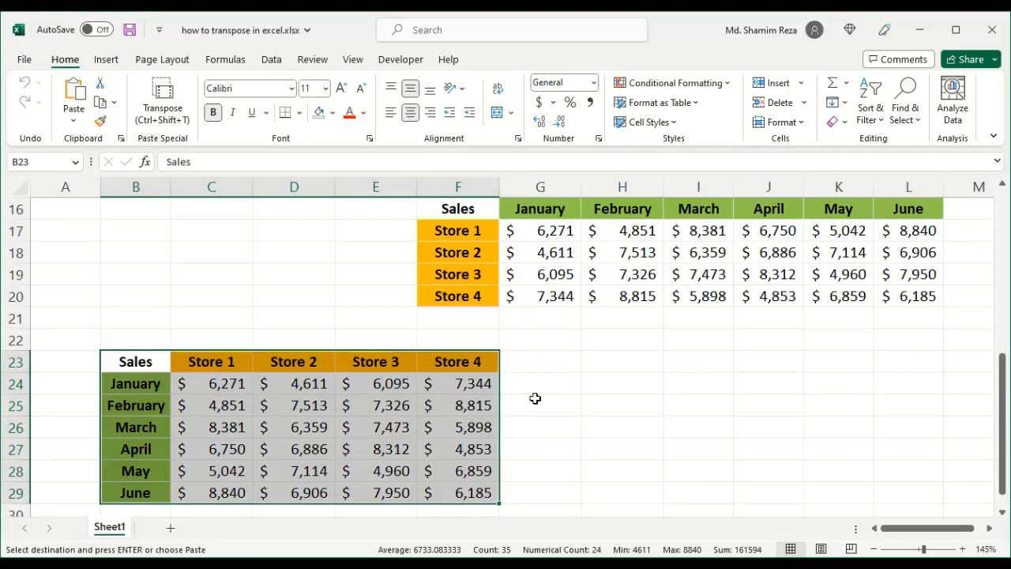
scroll(545, 391, up, 4)
scroll(546, 391, down, 5)
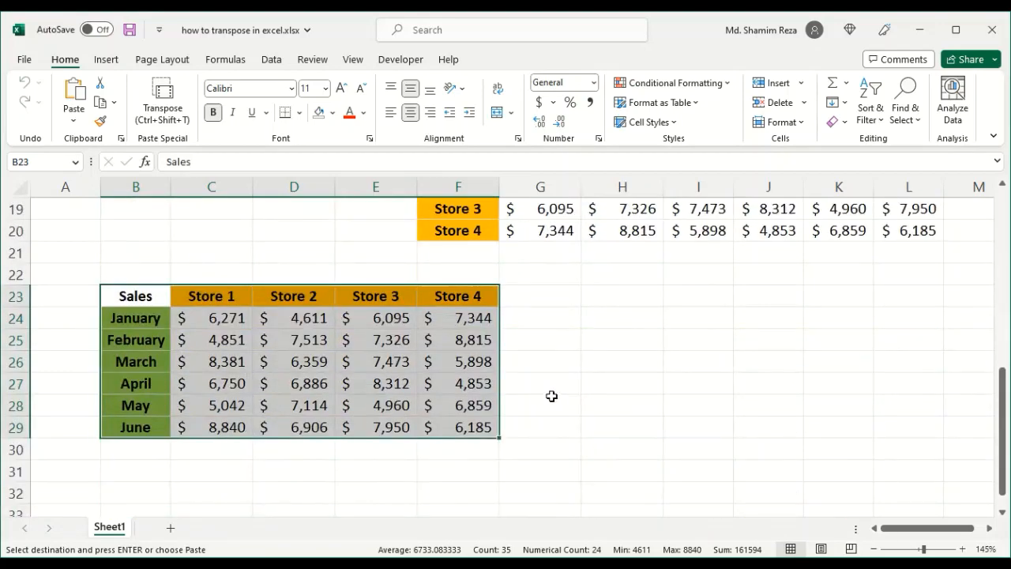
scroll(551, 396, up, 6)
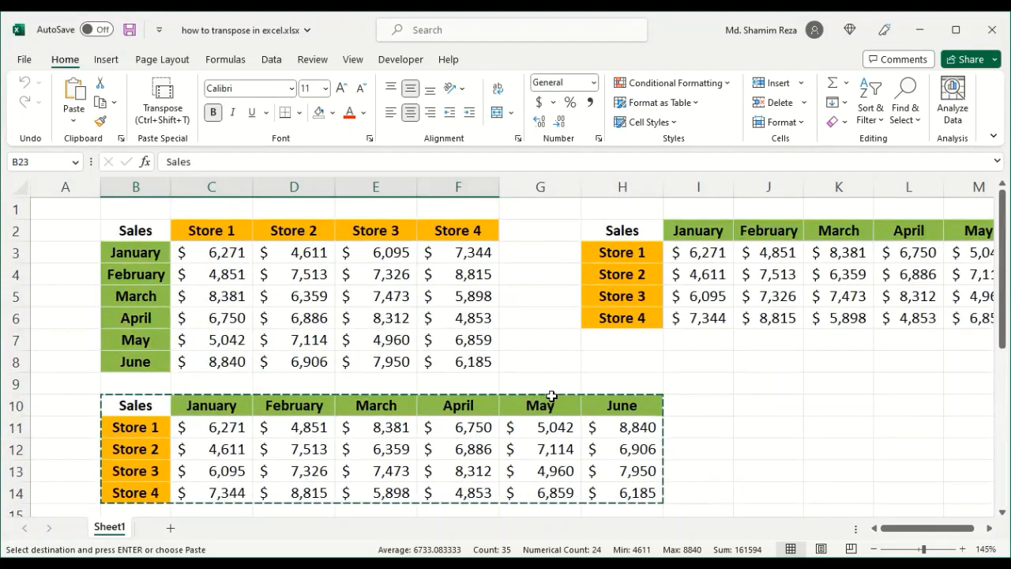
scroll(551, 396, down, 3)
scroll(551, 396, down, 3)
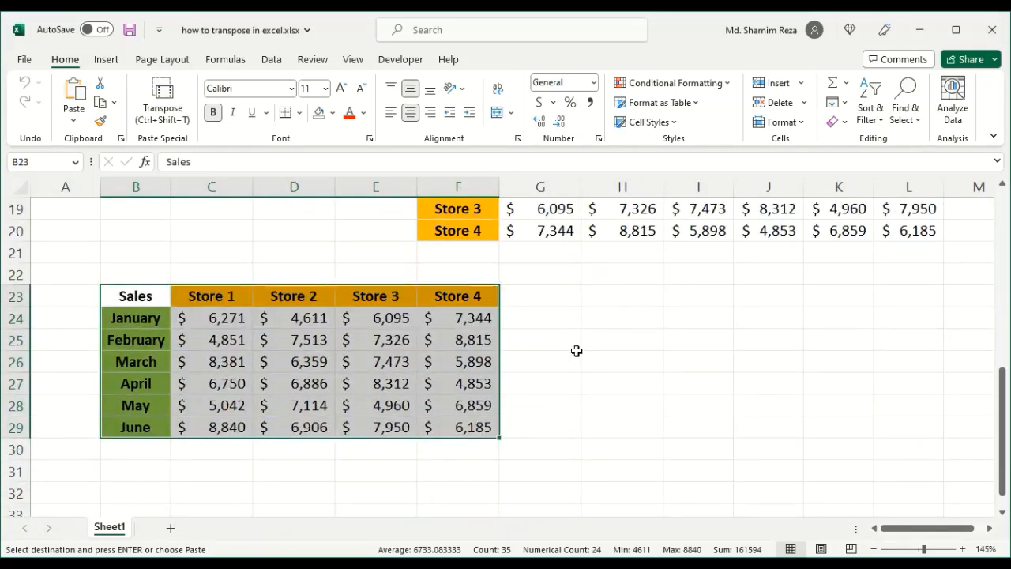
click(632, 295)
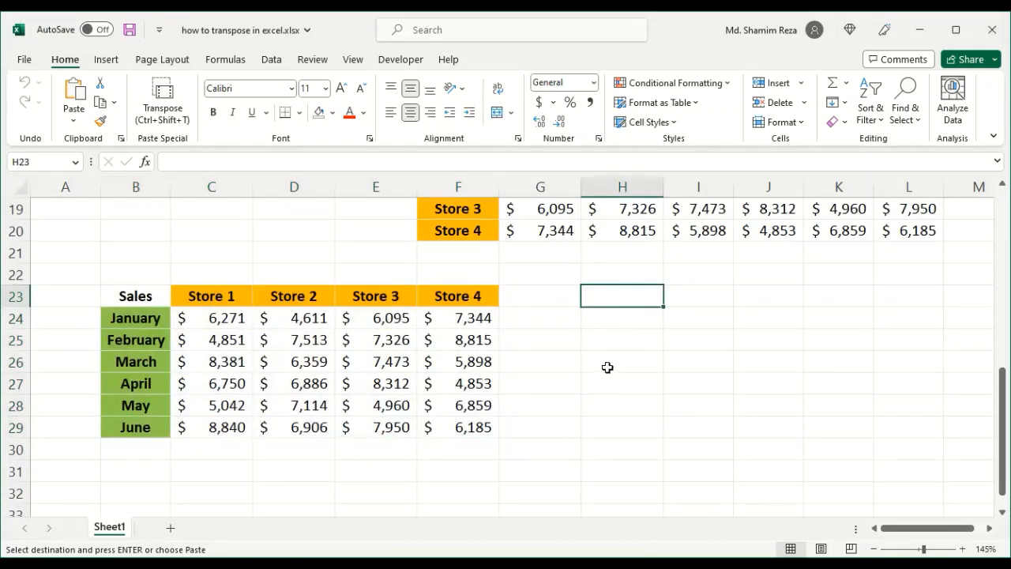
scroll(608, 366, up, 6)
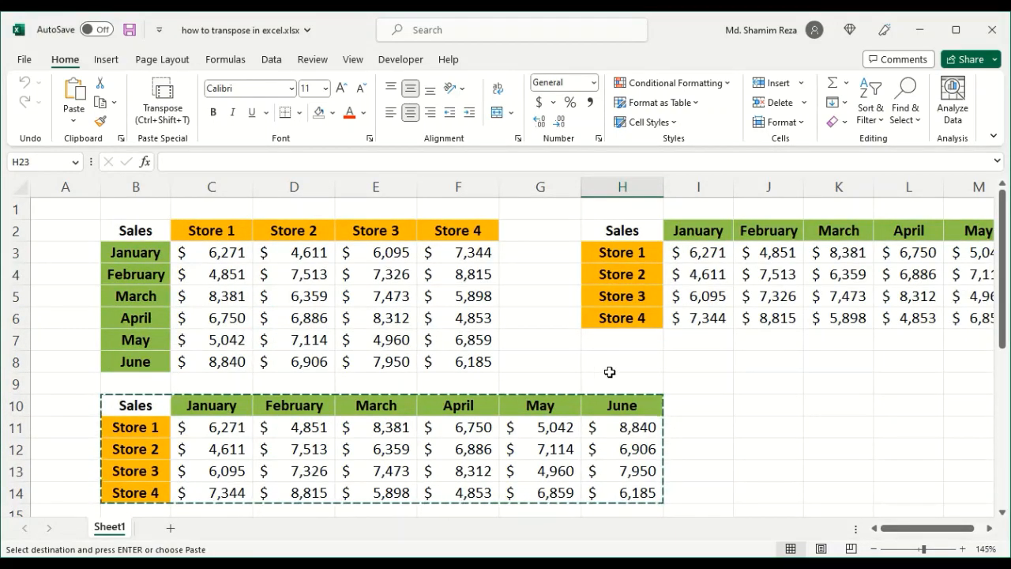